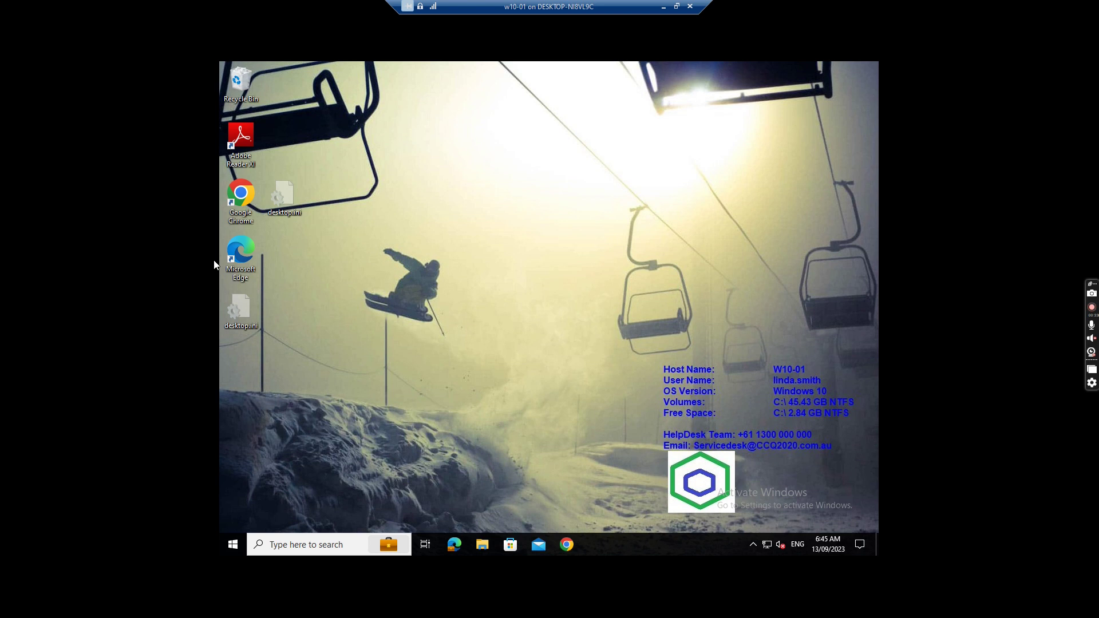
Search the taskbar for 'registry' and launch the Registry Editor app
left_click(296, 544)
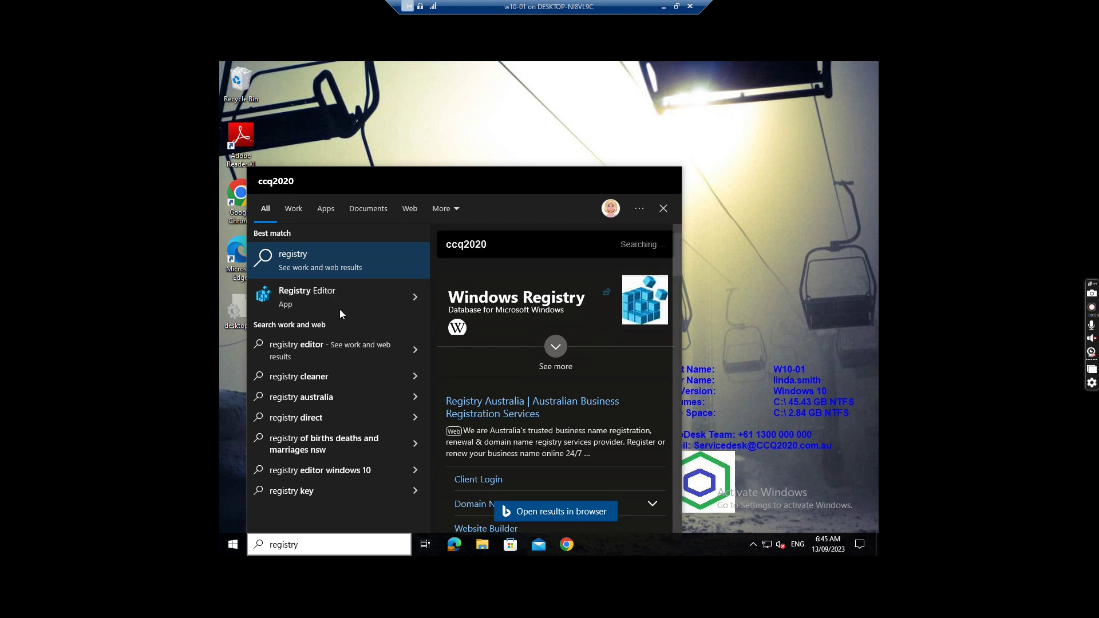
left_click(324, 295)
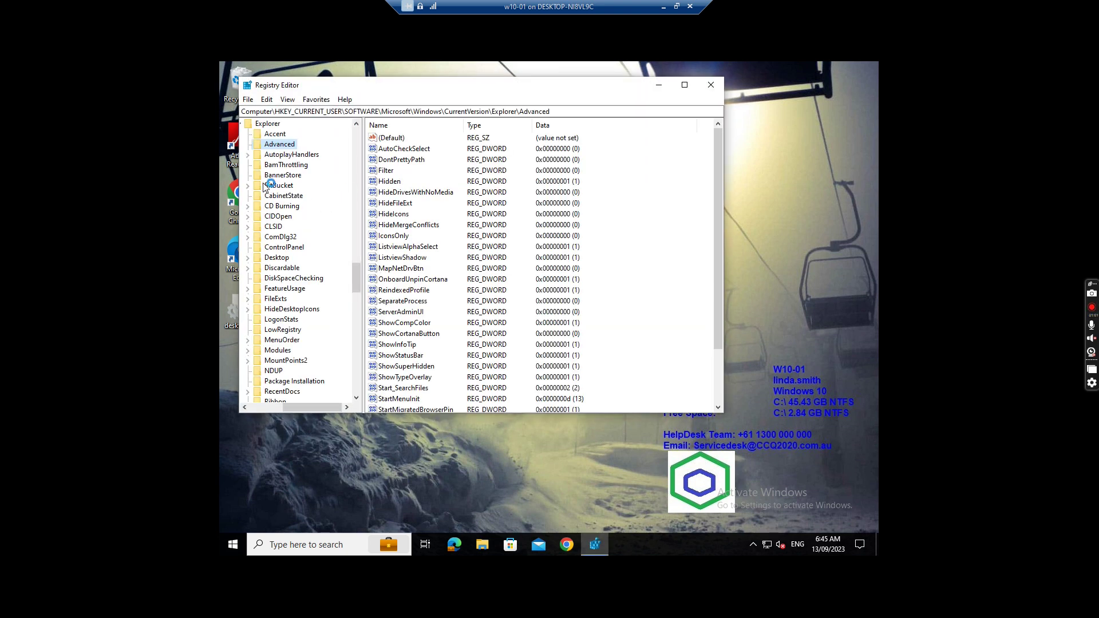
Maximize Registry Editor, widen the key tree, and scroll down to CurrentVersion\Explorer\Advanced
left_click(684, 84)
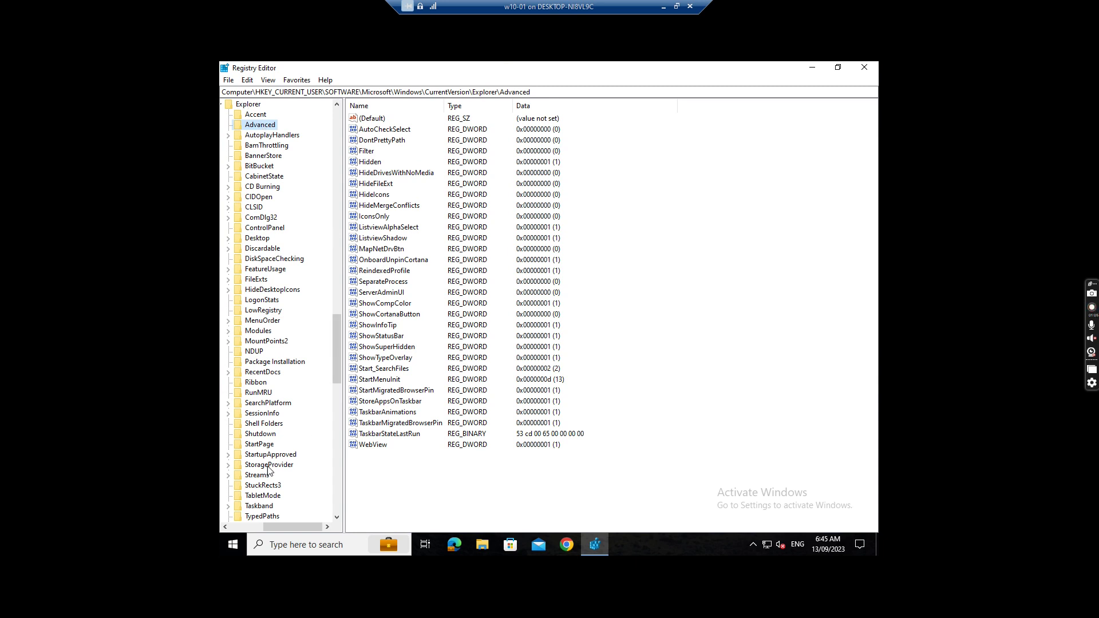
left_click_drag(273, 523, 240, 526)
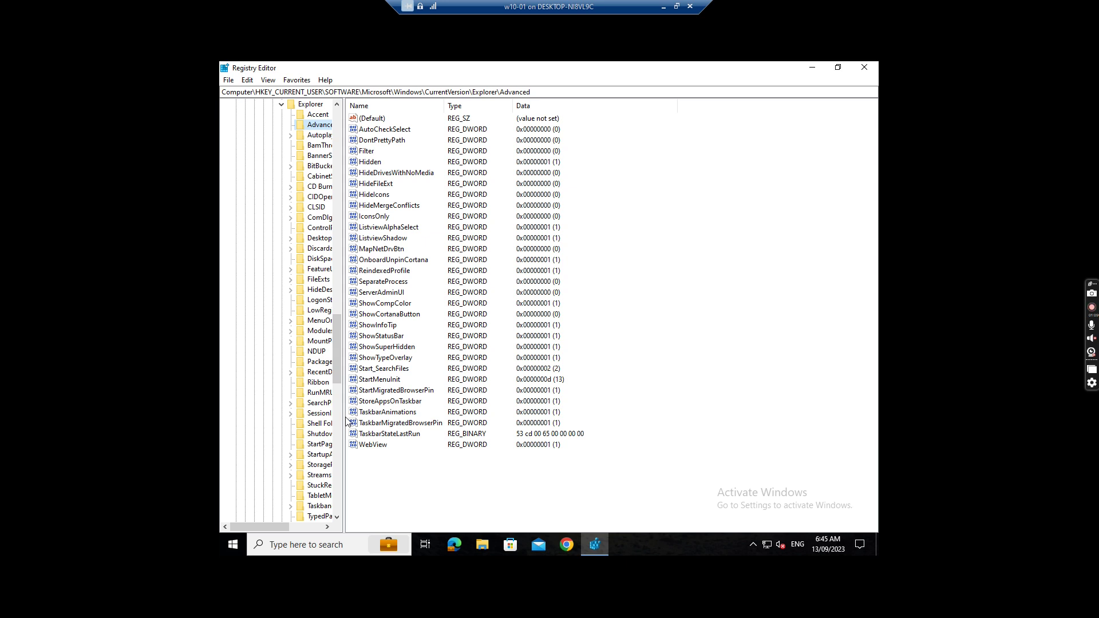
left_click_drag(345, 416, 465, 418)
left_click_drag(462, 337, 463, 117)
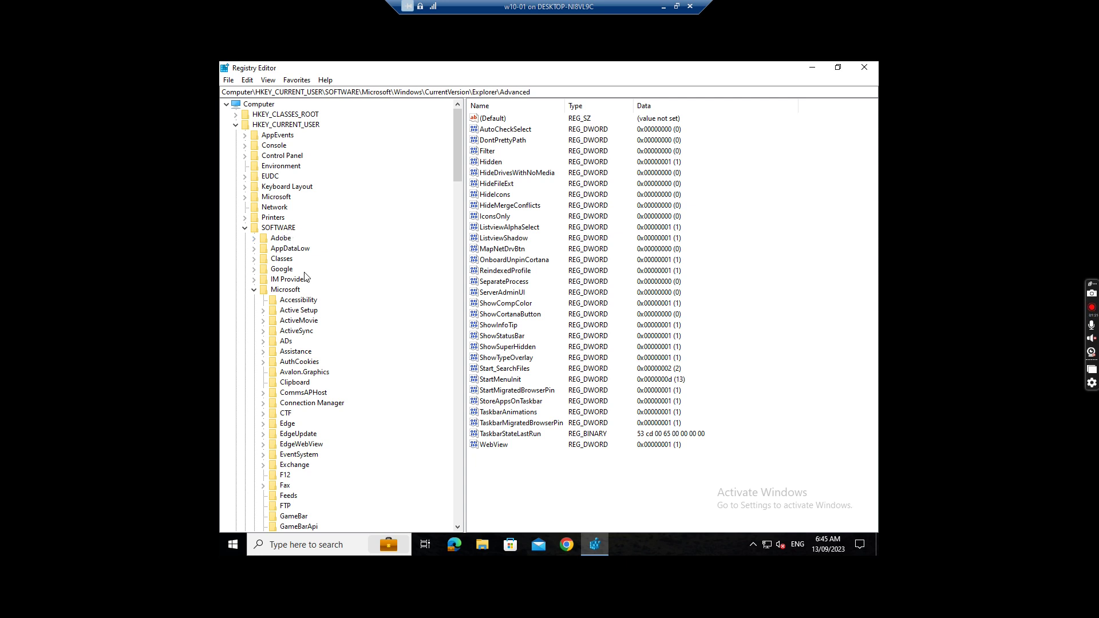
scroll(285, 294, "down", 20)
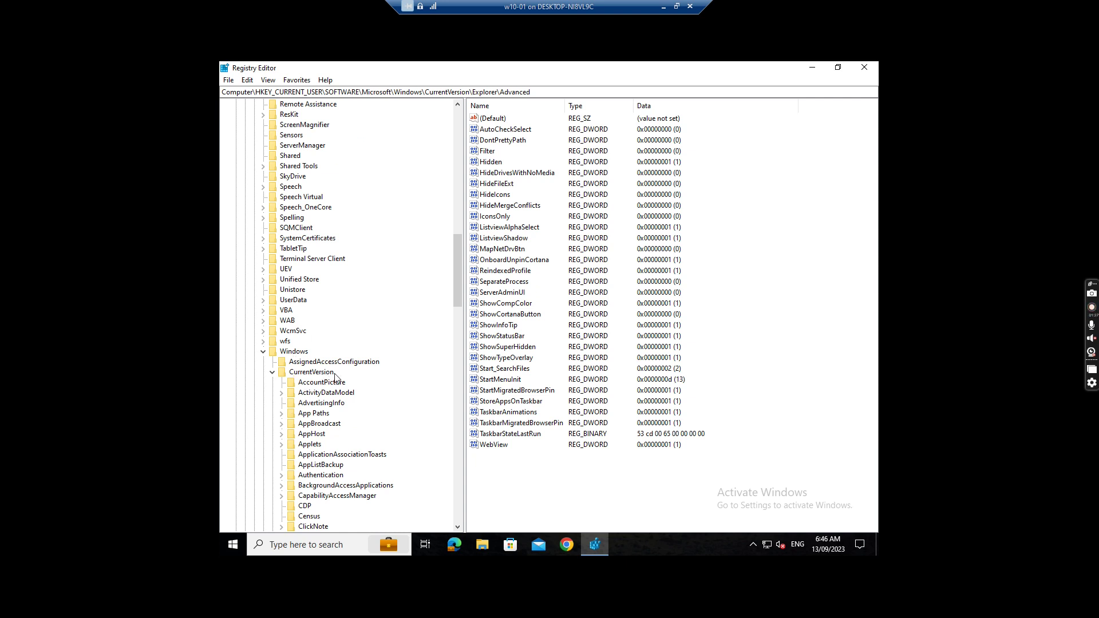
scroll(331, 380, "down", 2)
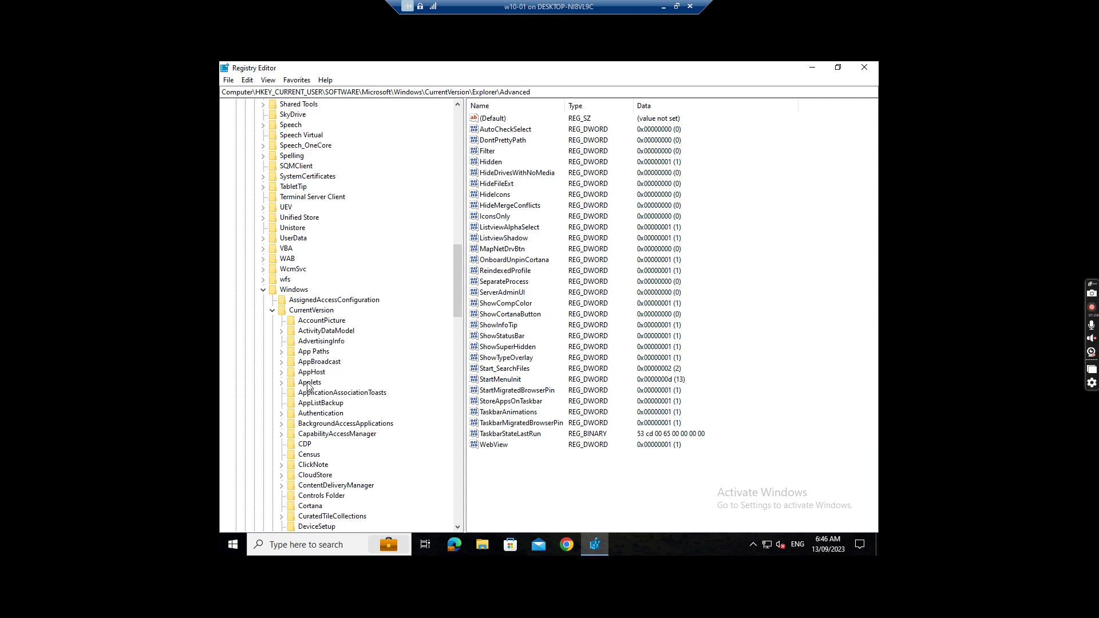
scroll(311, 395, "down", 4)
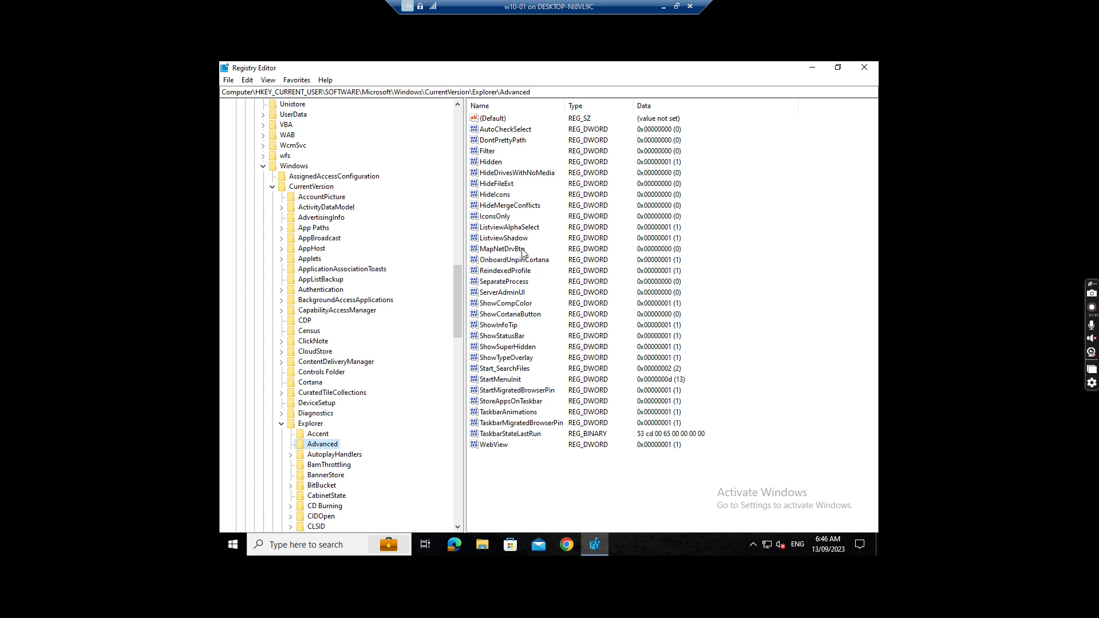
Change the ListviewShadow value data under Explorer\Advanced to 0
left_click(506, 240)
double_click(506, 240)
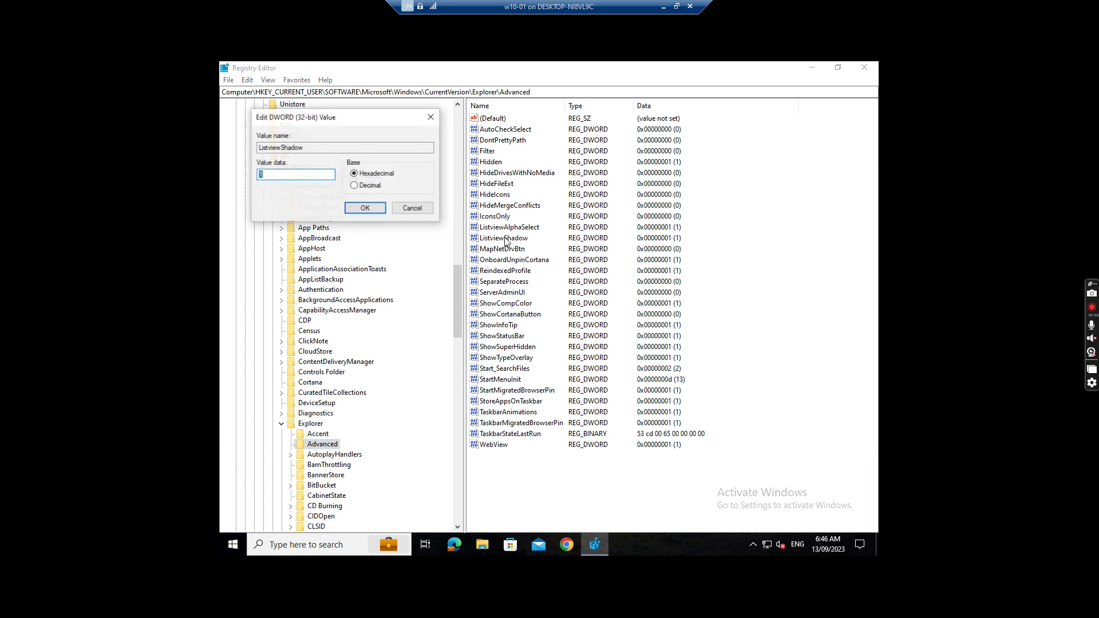
type("0")
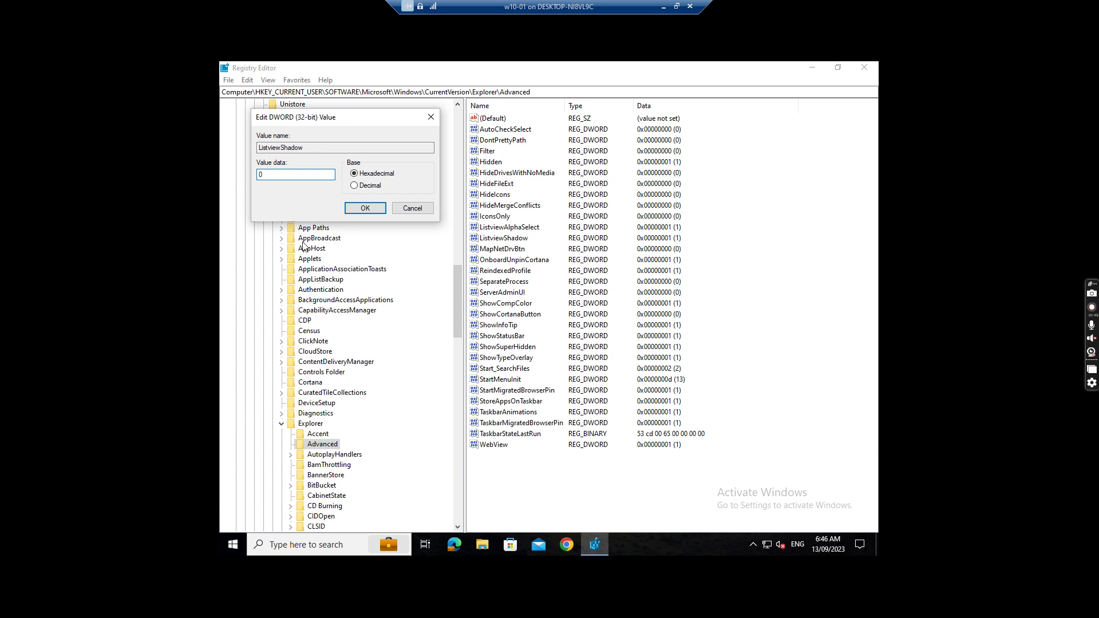
left_click(364, 209)
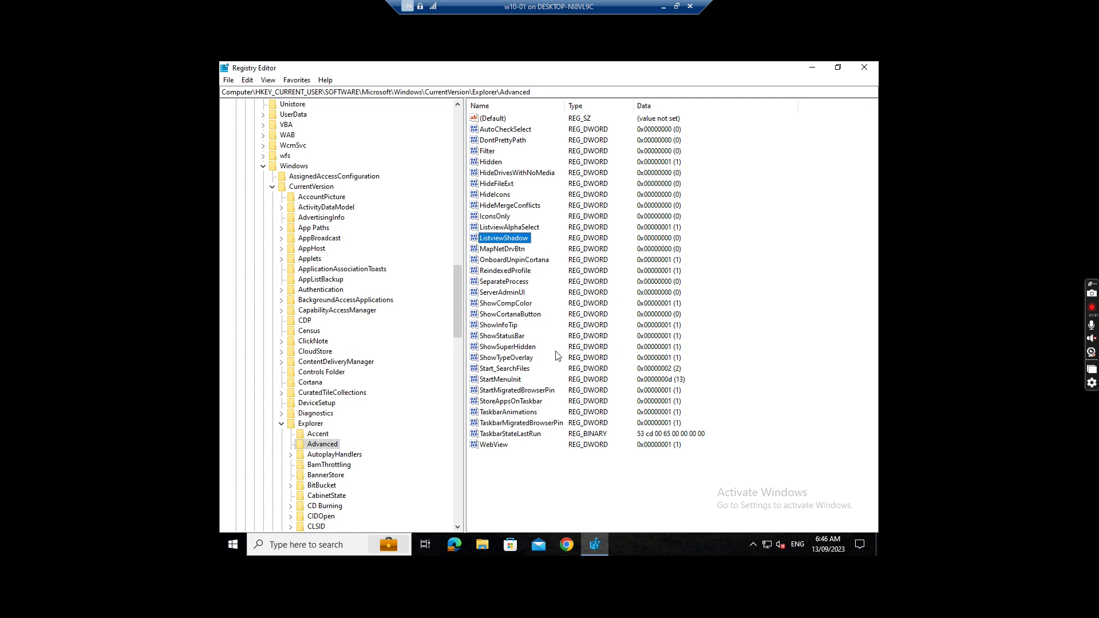
Sign out of Windows through the user account options in the Start menu
left_click(233, 547)
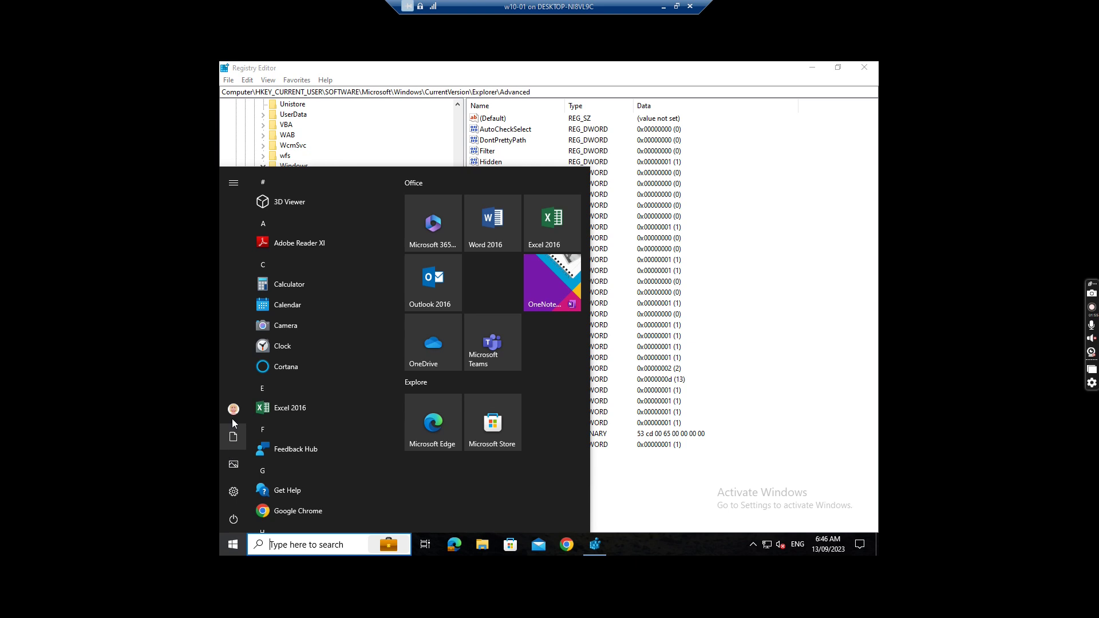
mouse_move(232, 411)
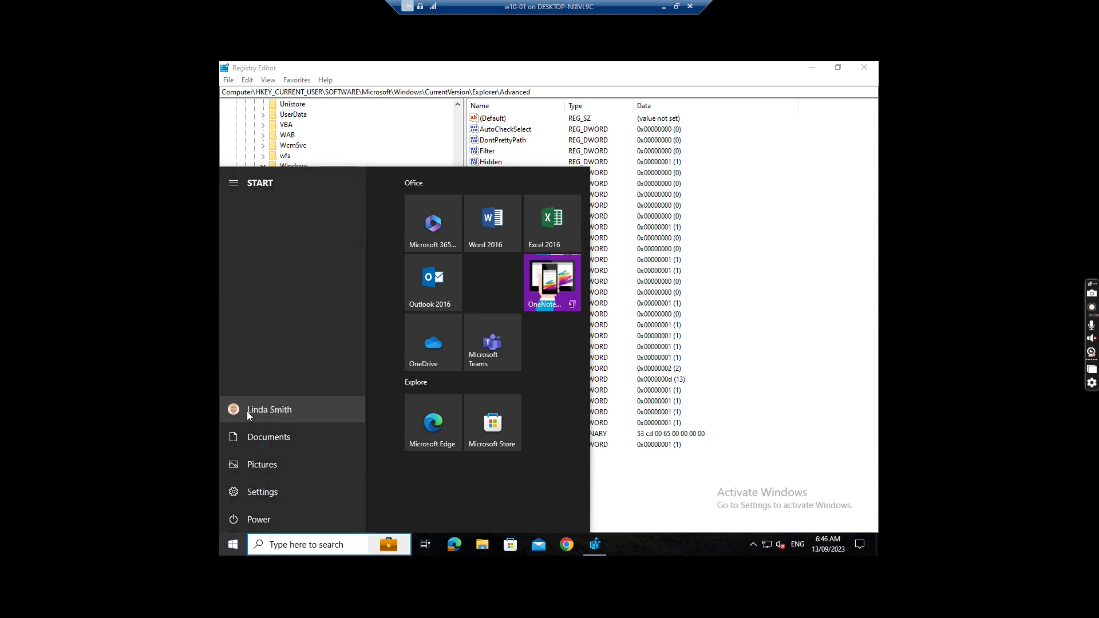
left_click(864, 67)
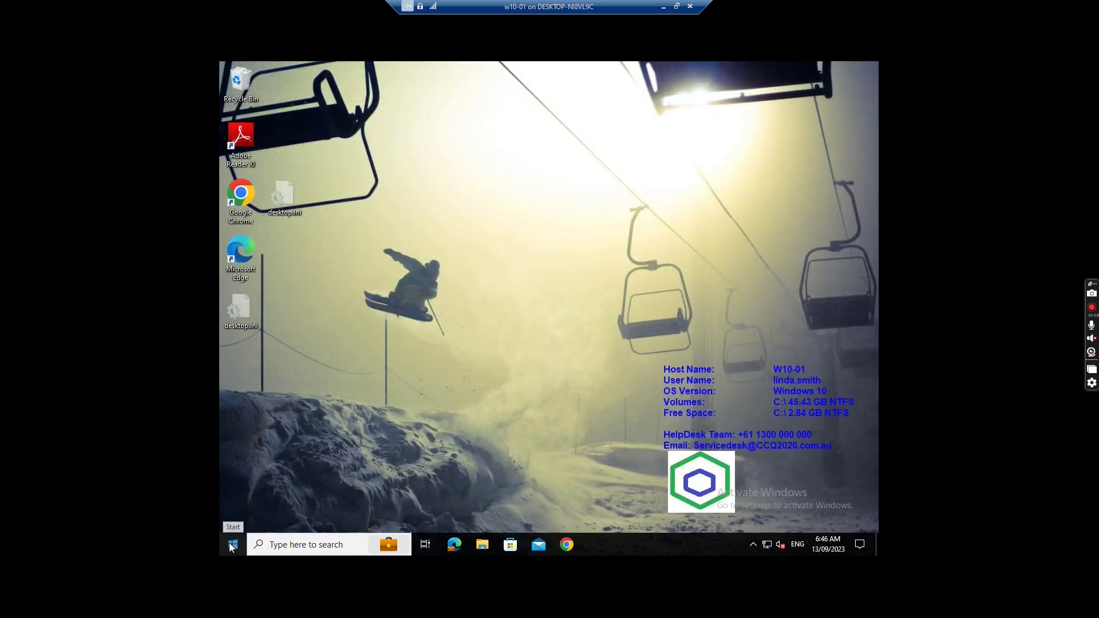
left_click(232, 545)
left_click(233, 408)
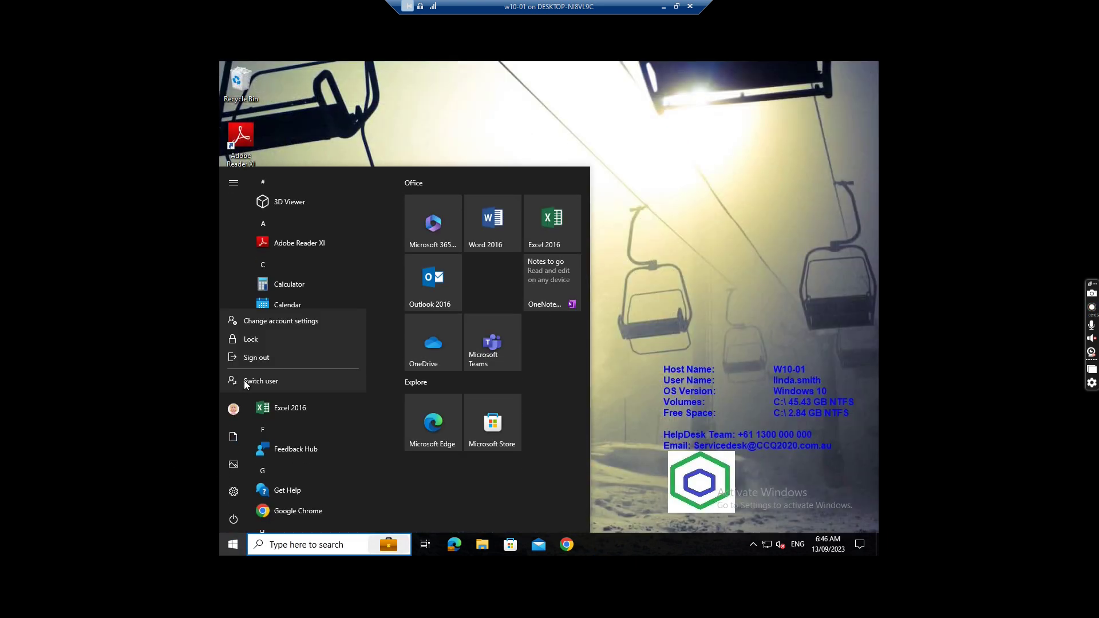
key("Escape")
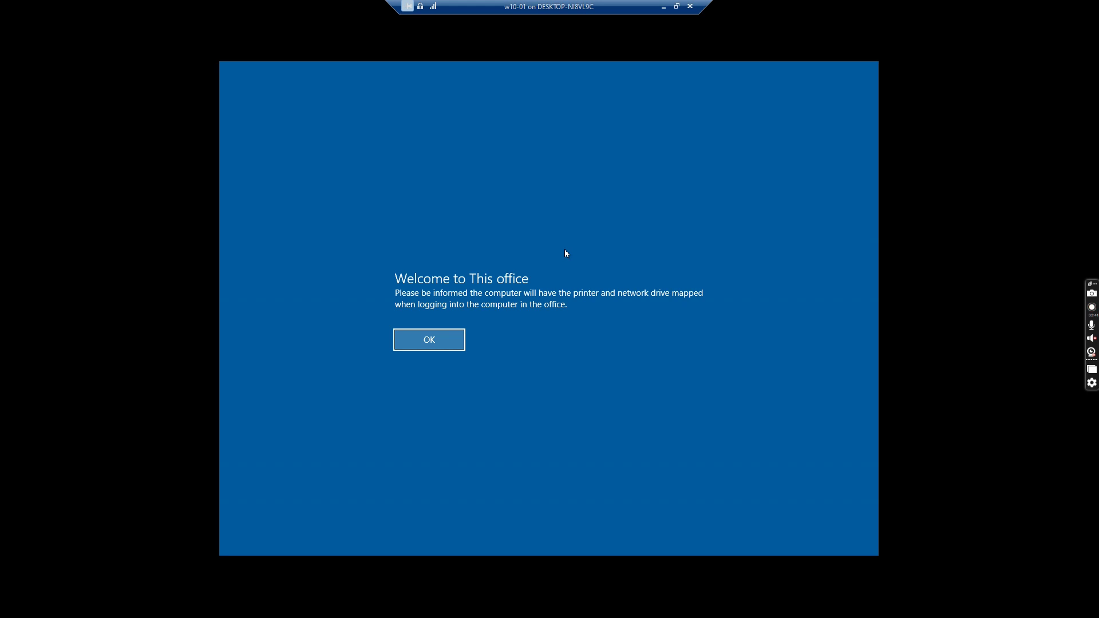
Acknowledge the 'Welcome to This office' notice and sign back in with the account password
left_click(424, 339)
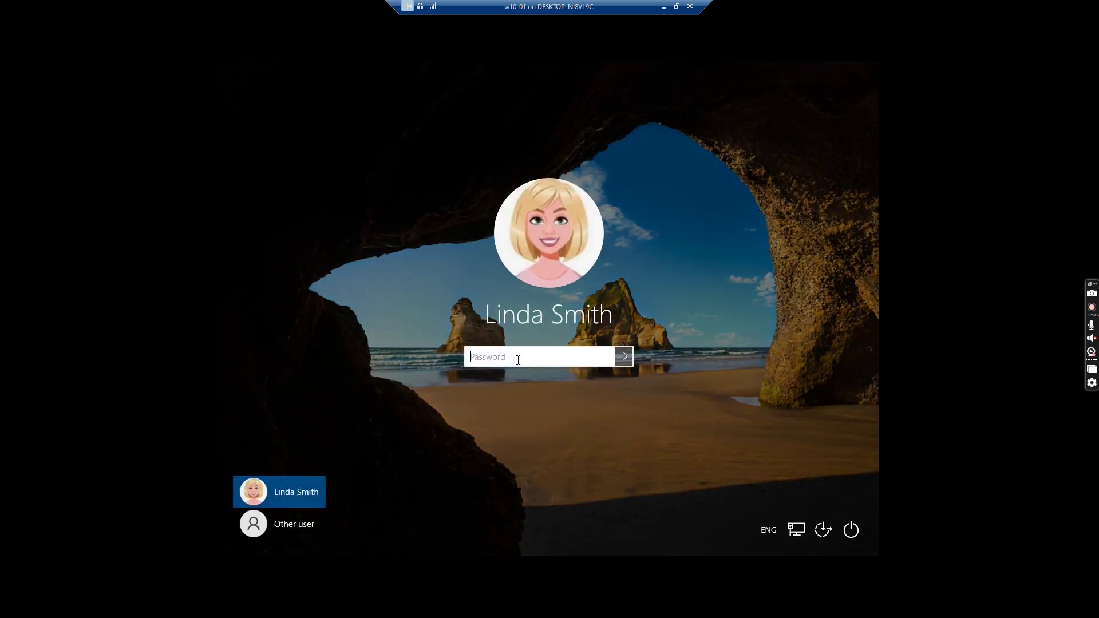
type("********")
key("Return")
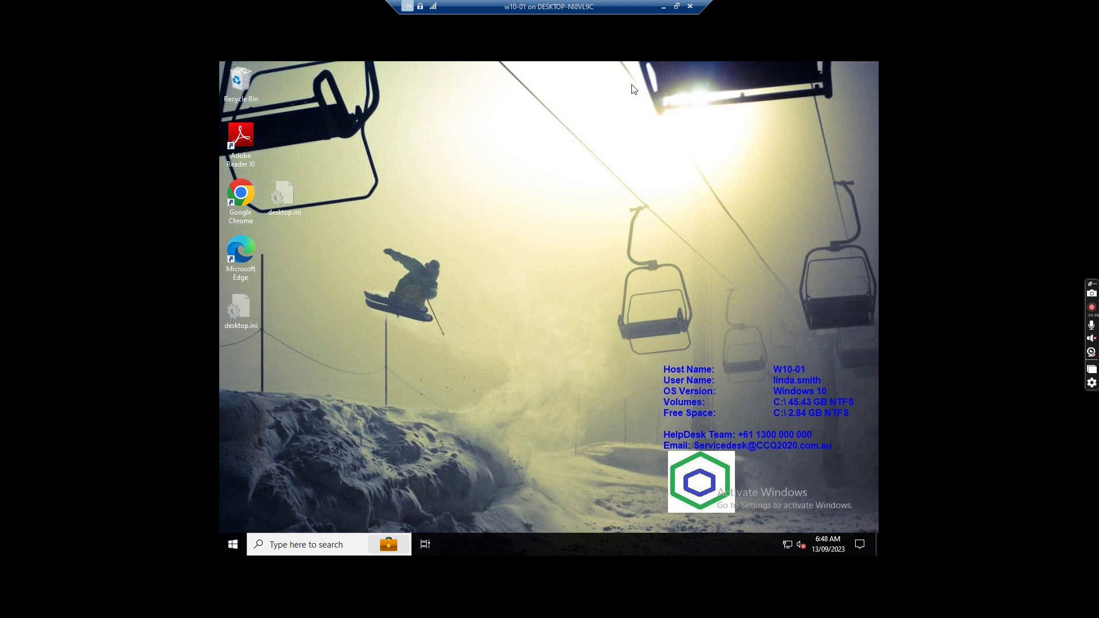
Window the full-screen VM and connect to W2016DC-azure from Hyper-V Manager
left_click(677, 8)
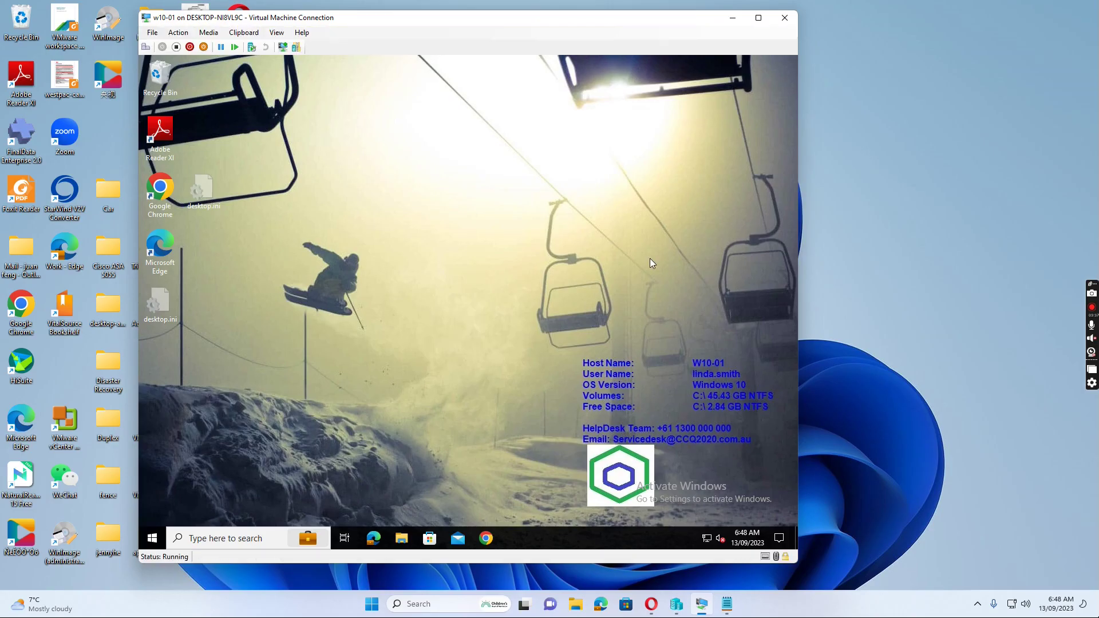
mouse_move(681, 608)
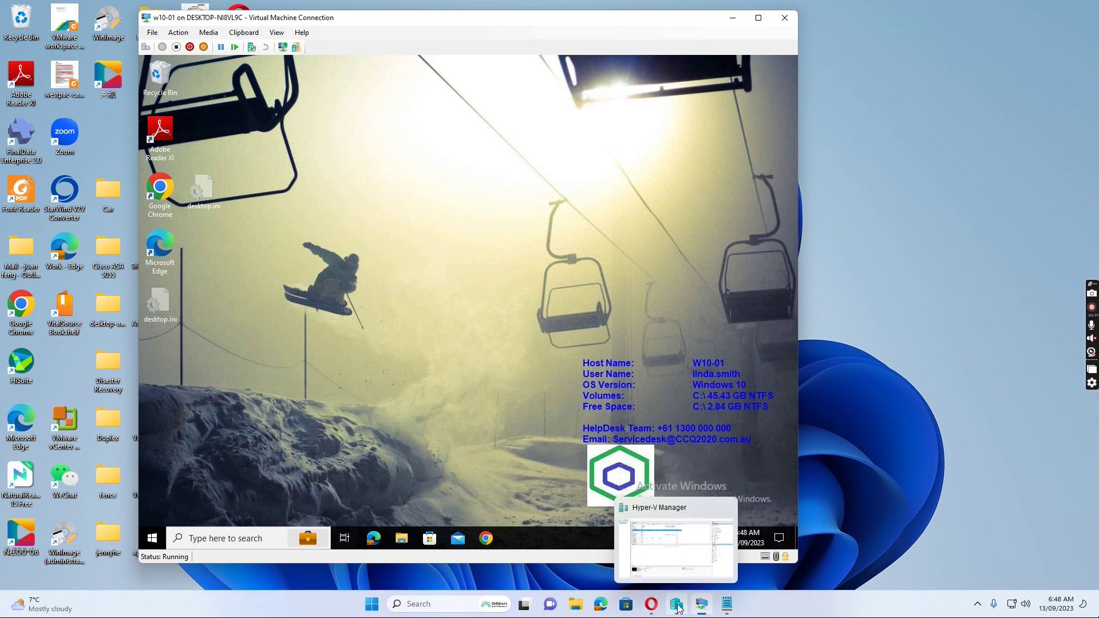
left_click(676, 607)
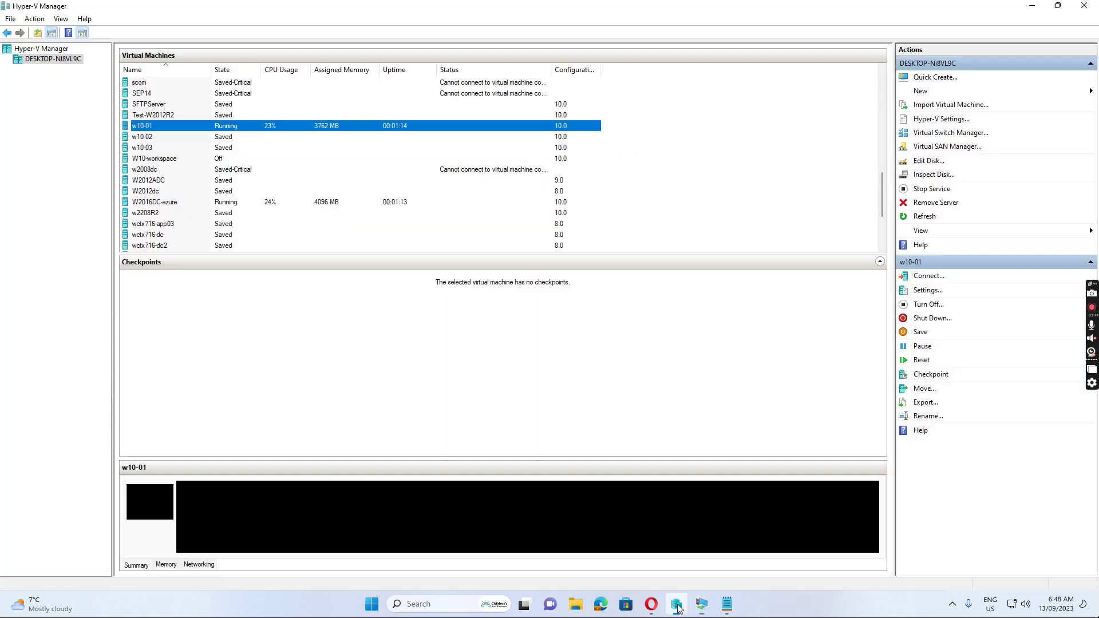
right_click(157, 204)
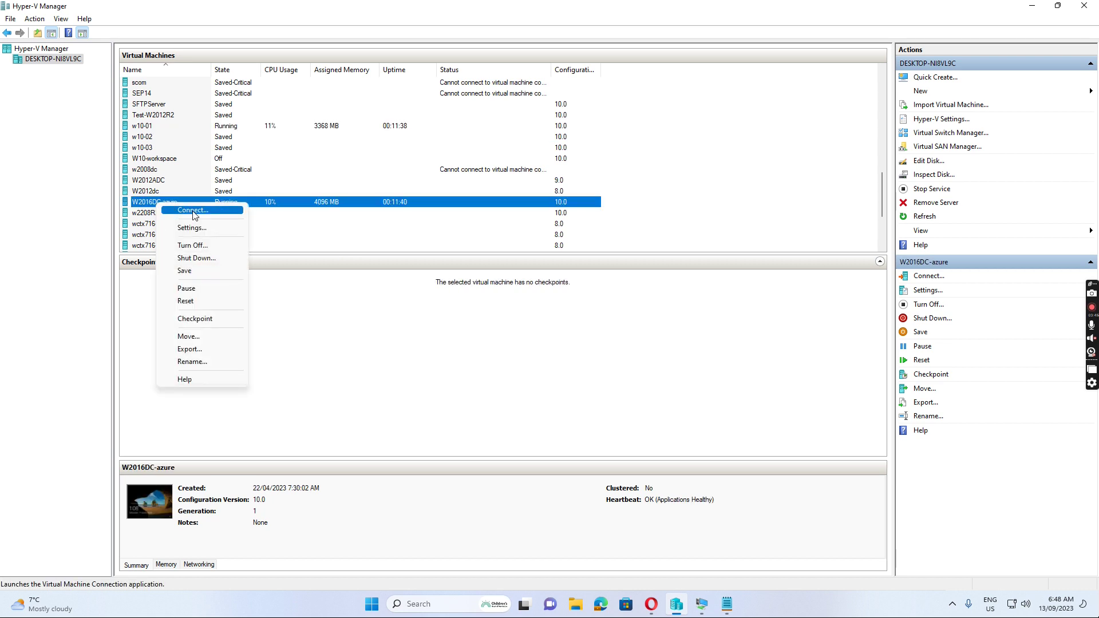
left_click(193, 211)
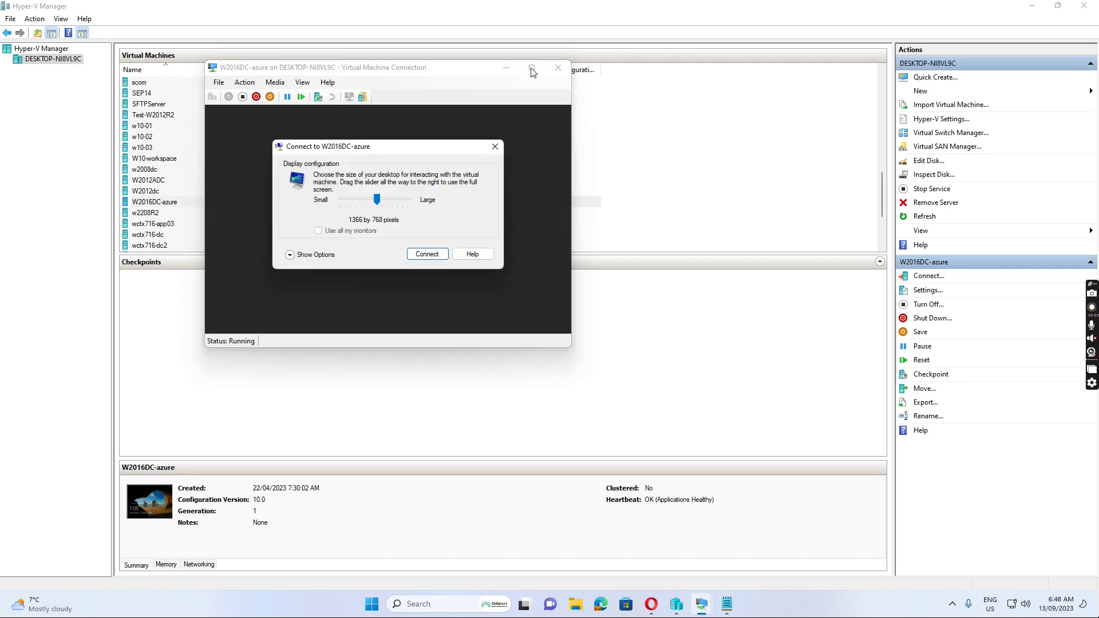
left_click(425, 254)
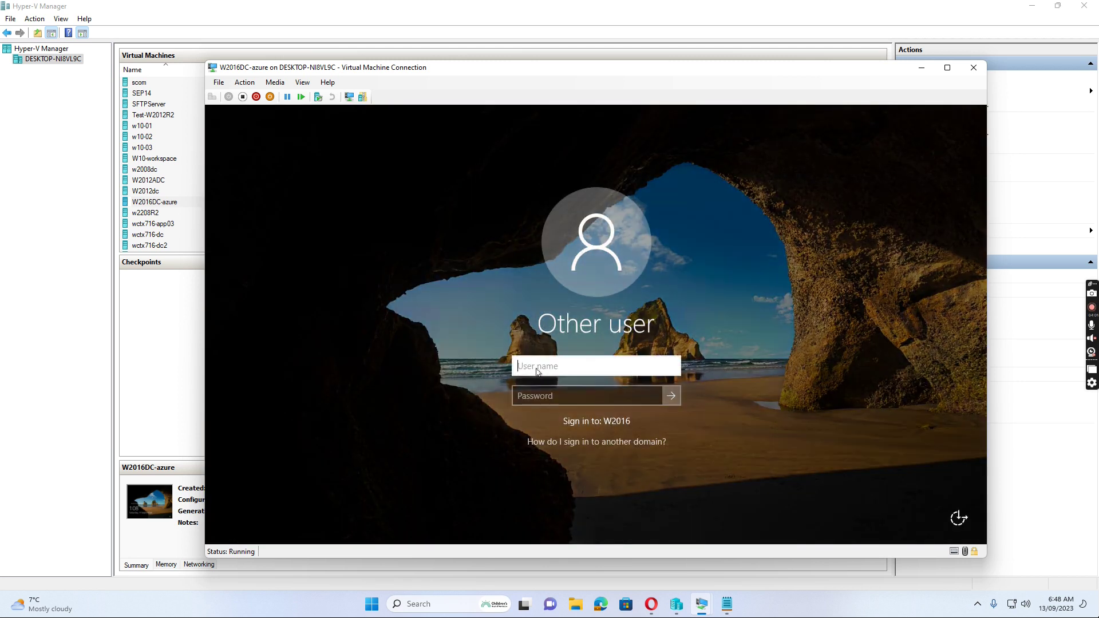
Sign in to the W2016DC-azure VM with the administrator username and password
type("administrator")
key("Tab")
type("P")
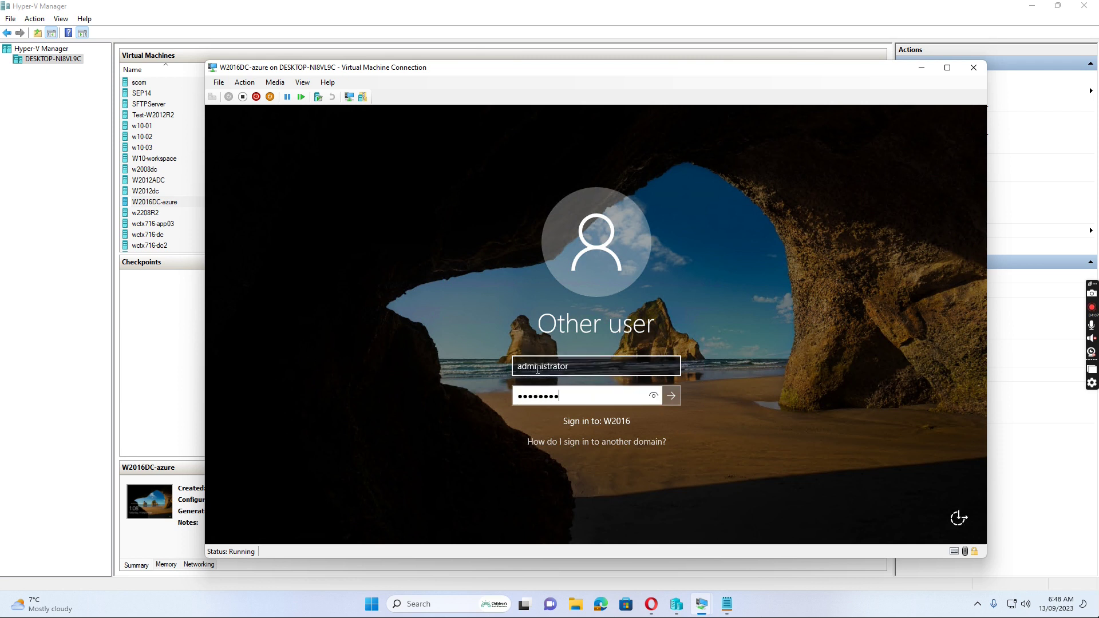
key("Return")
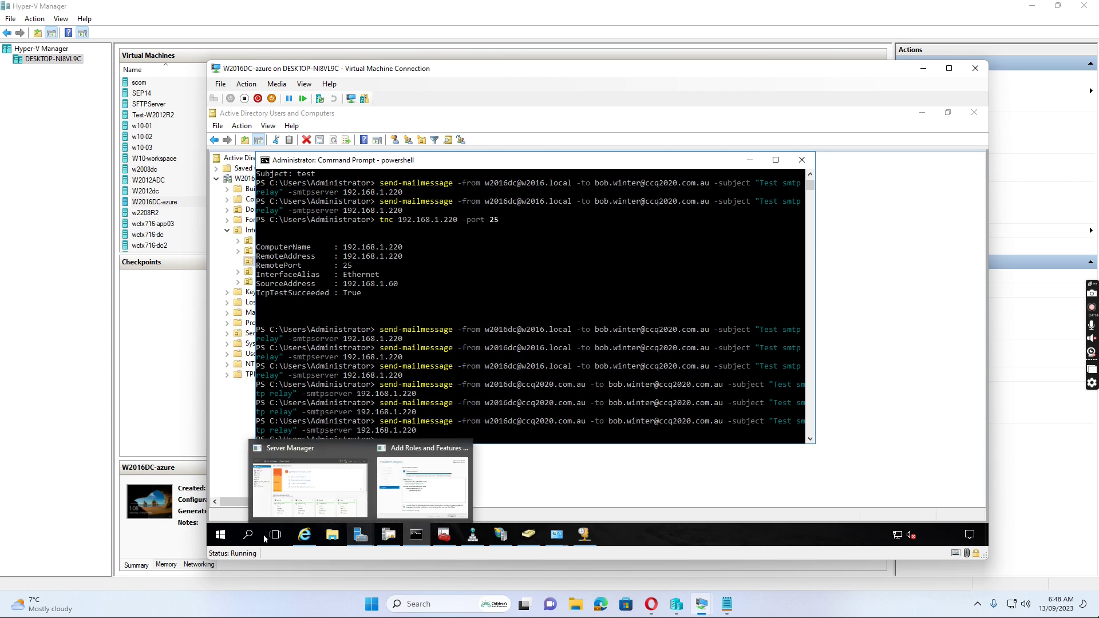
Close the finished Add Roles wizard in Server Manager and launch Group Policy Management from Tools
left_click(220, 535)
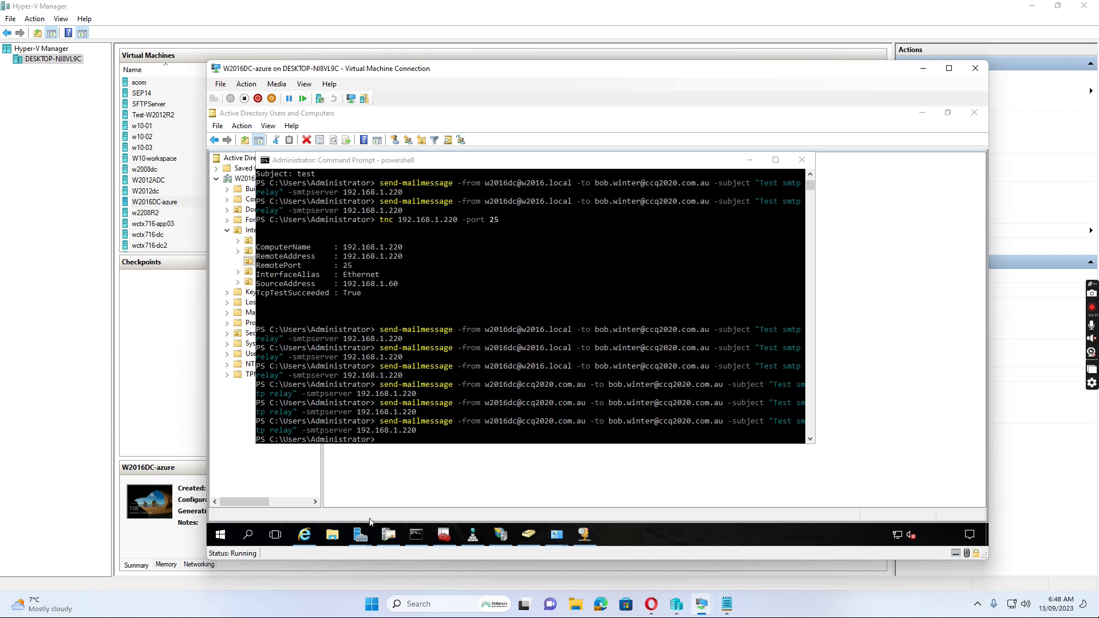
mouse_move(360, 535)
left_click(332, 470)
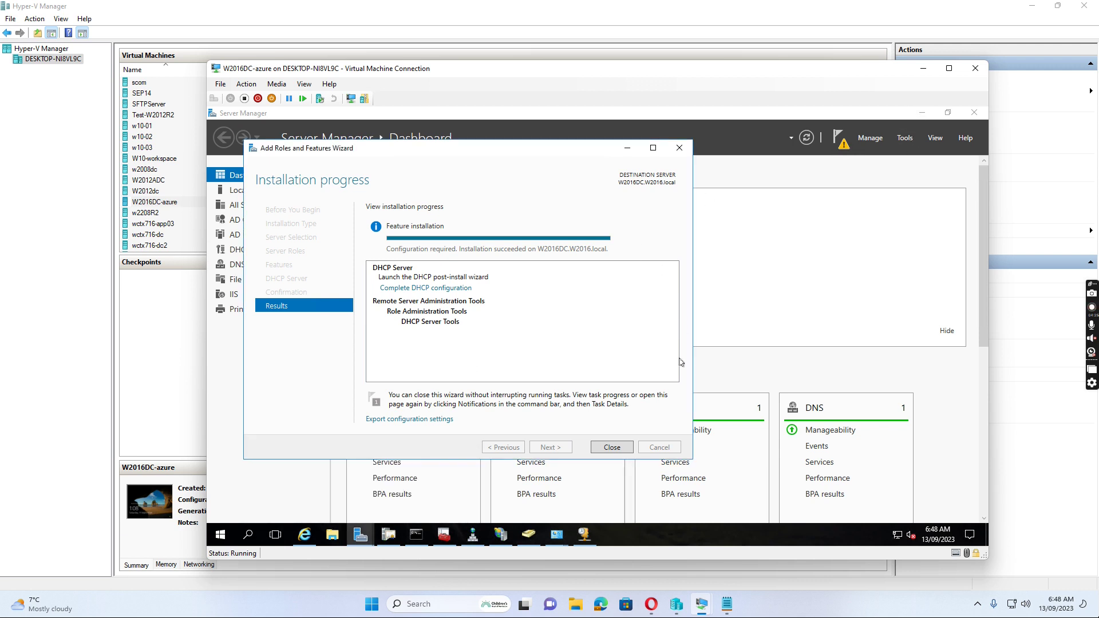
left_click(612, 447)
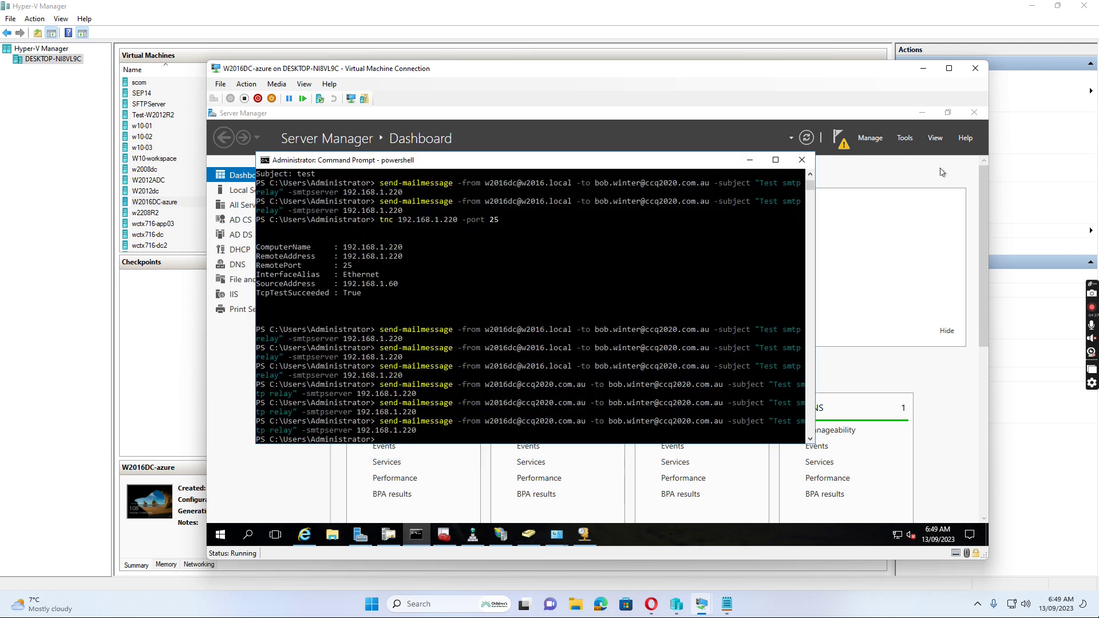
left_click(905, 139)
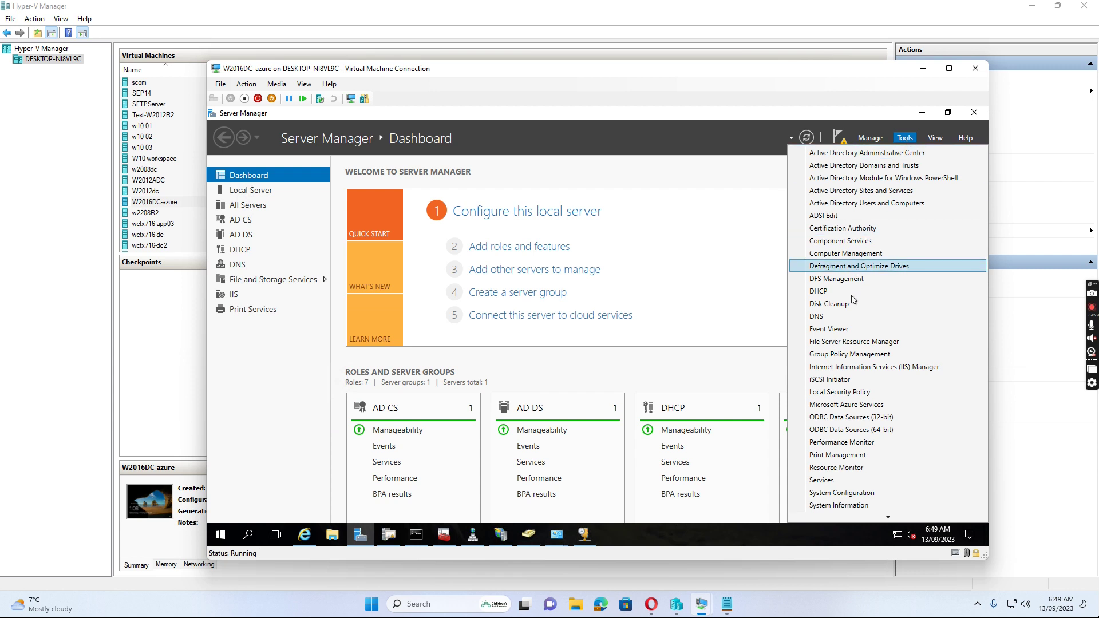
left_click(855, 355)
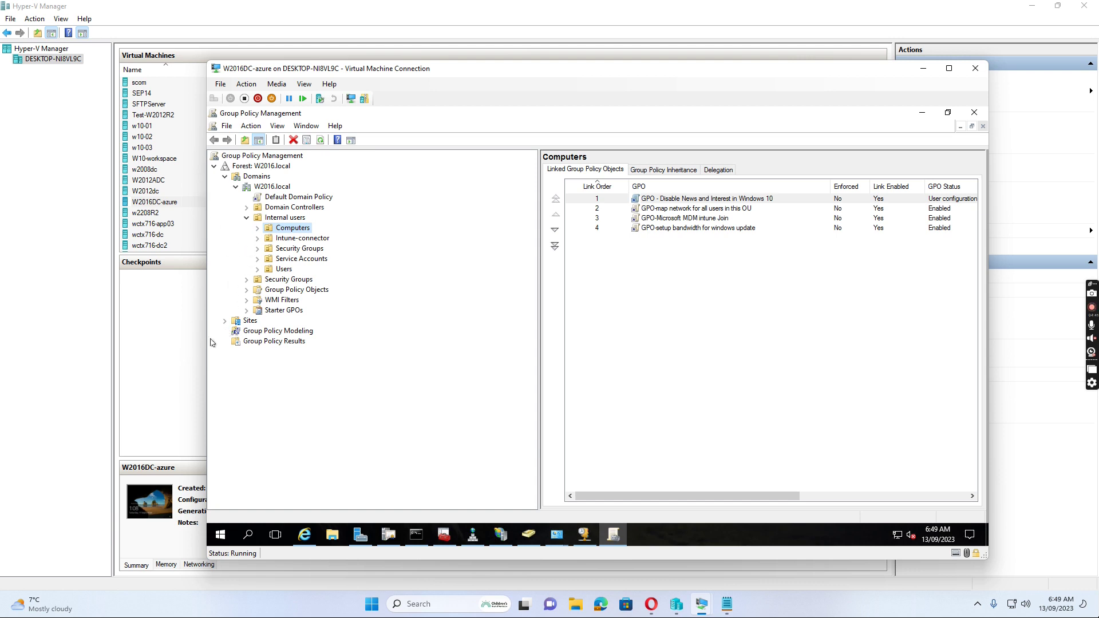
Add an unlinked GPO named 'GPO -remove shadow from shortcut' under Group Policy Objects
left_click(247, 290)
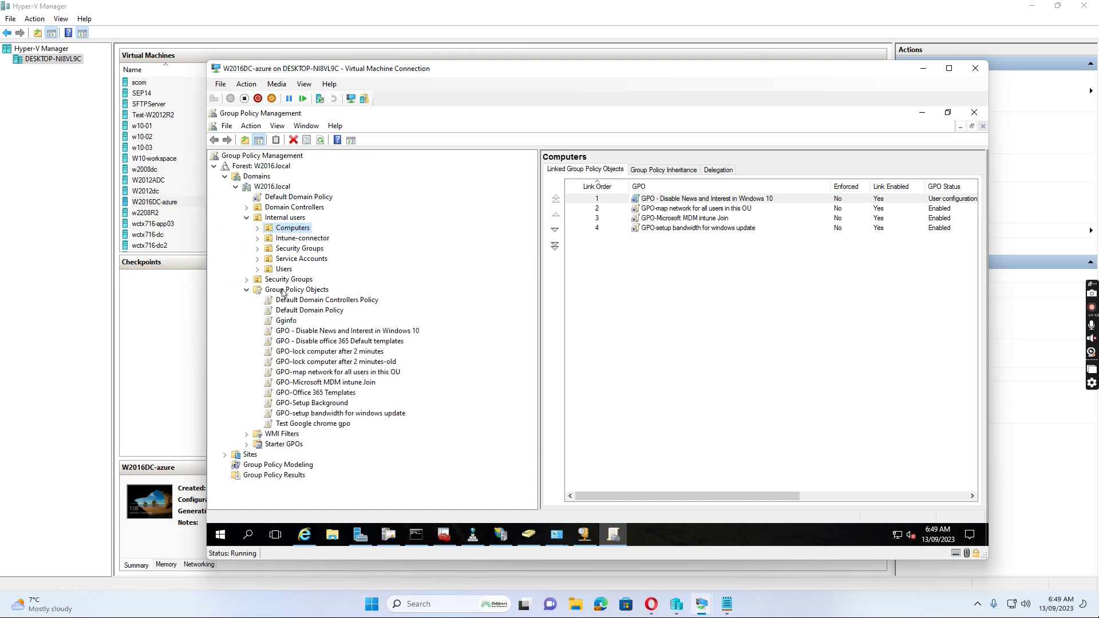
right_click(282, 290)
left_click(323, 300)
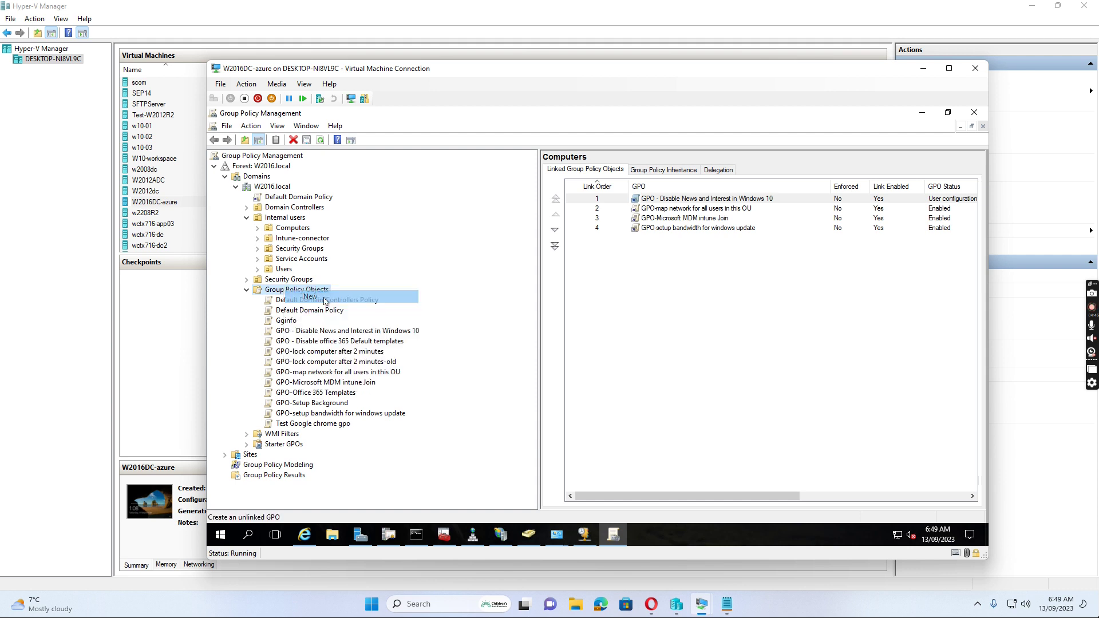
type("GPO -")
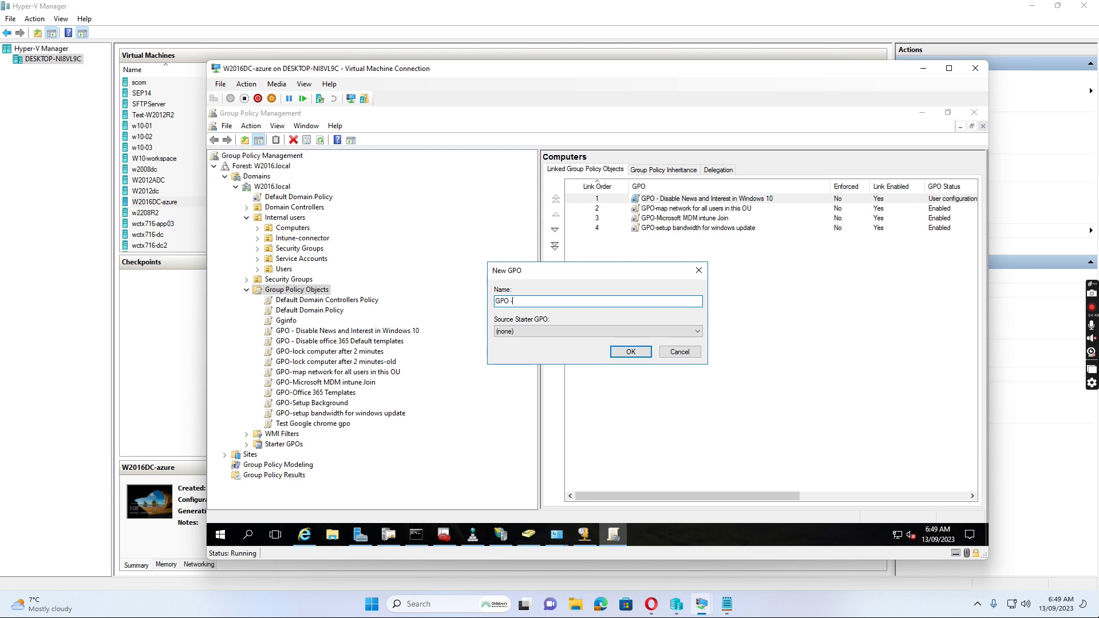
type("restric")
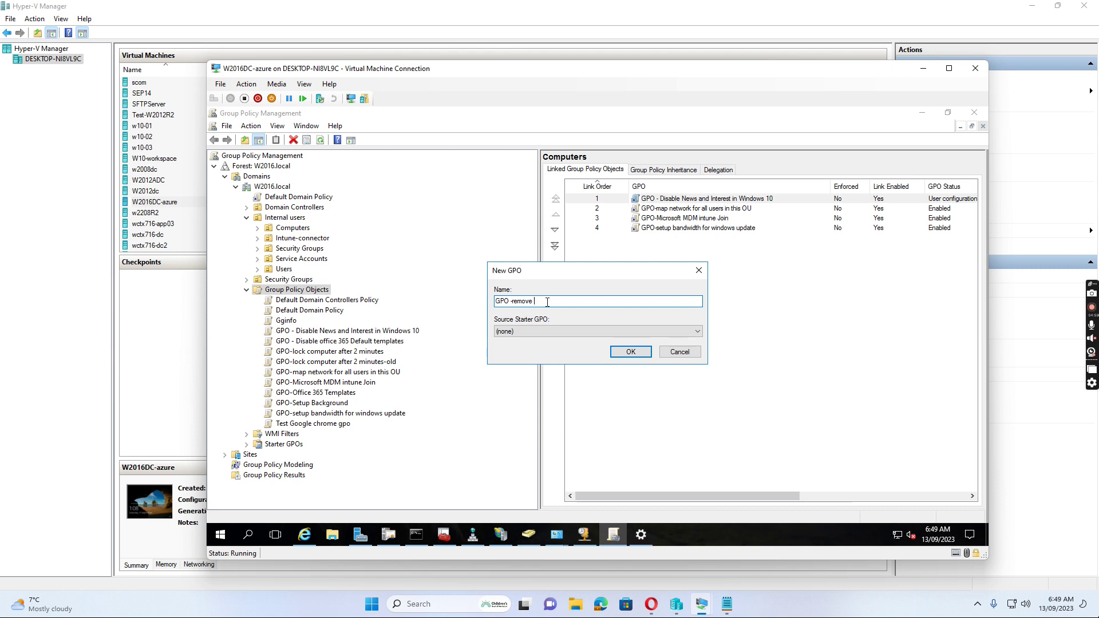
type("shadow from shortcut")
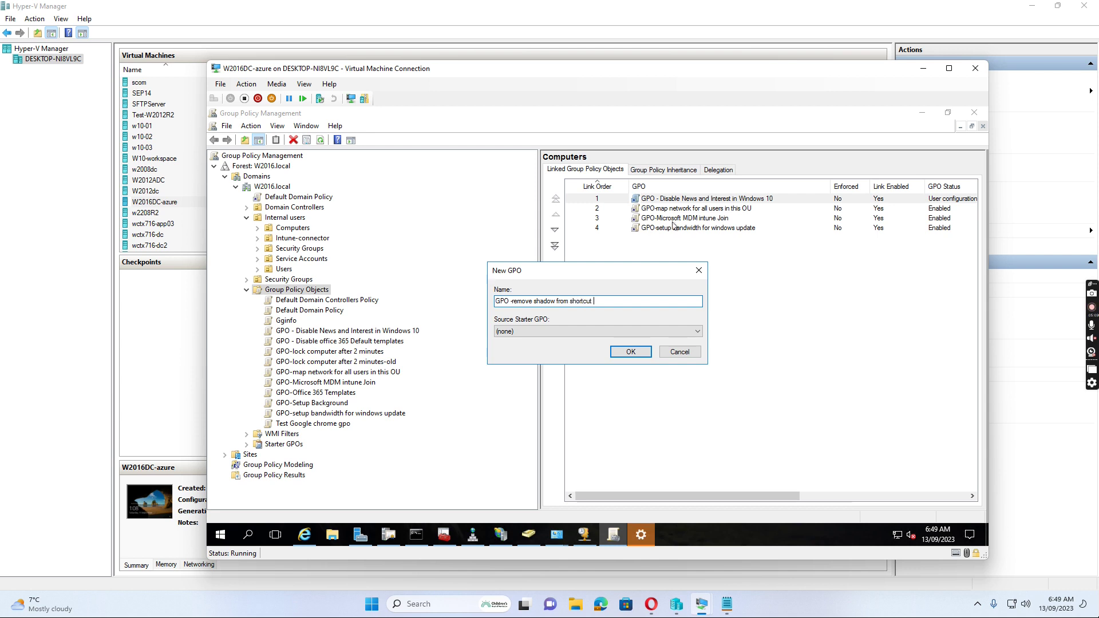
left_click(630, 352)
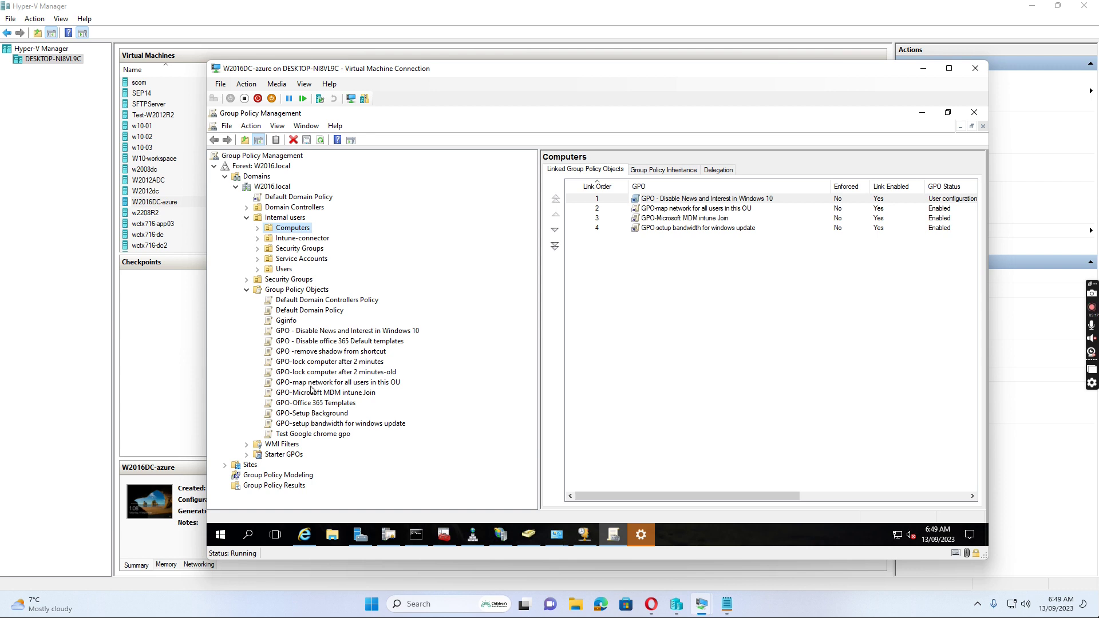
Close the Windows Update Settings window and open 'GPO -remove shadow from shortcut' for editing
left_click(647, 542)
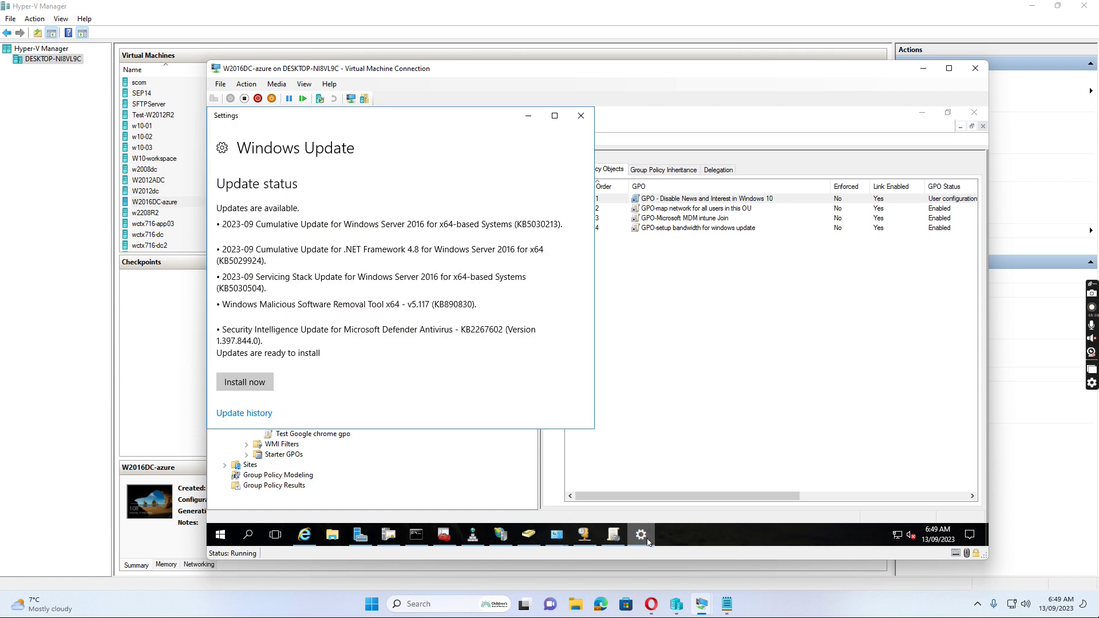
left_click(580, 117)
left_click(306, 332)
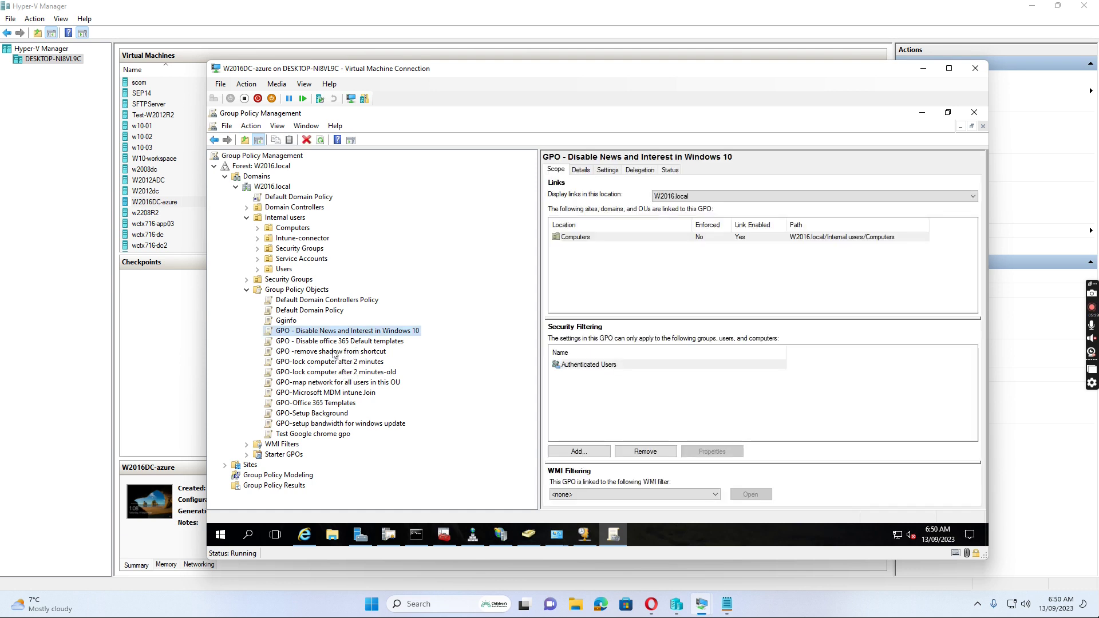
right_click(334, 352)
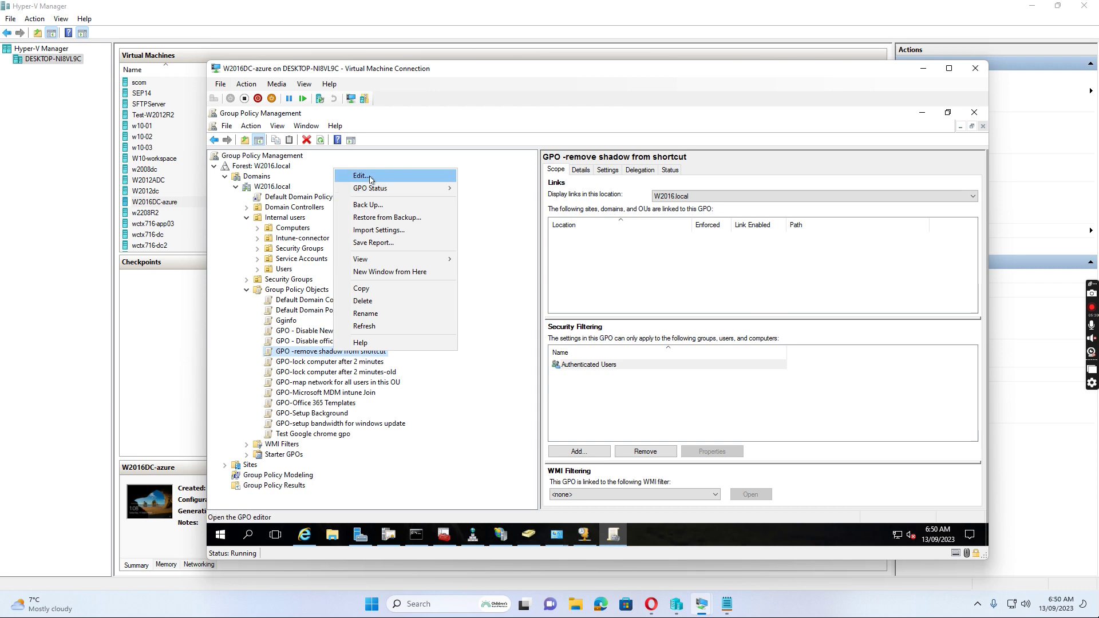
left_click(370, 177)
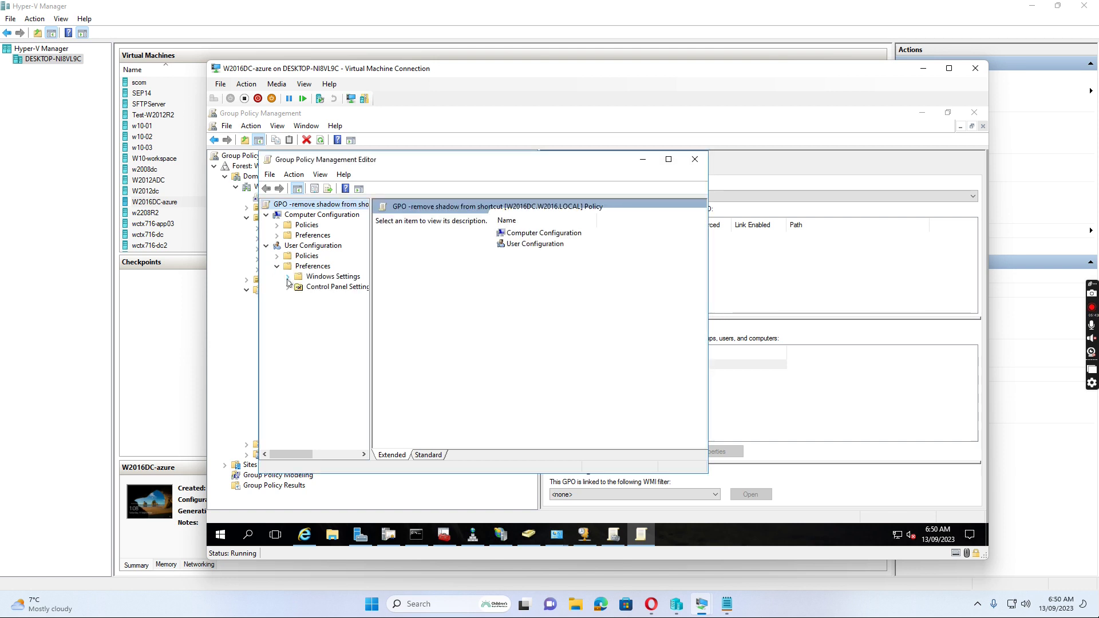
Create a new Registry Item under User Configuration > Preferences > Windows Settings > Registry
left_click(288, 277)
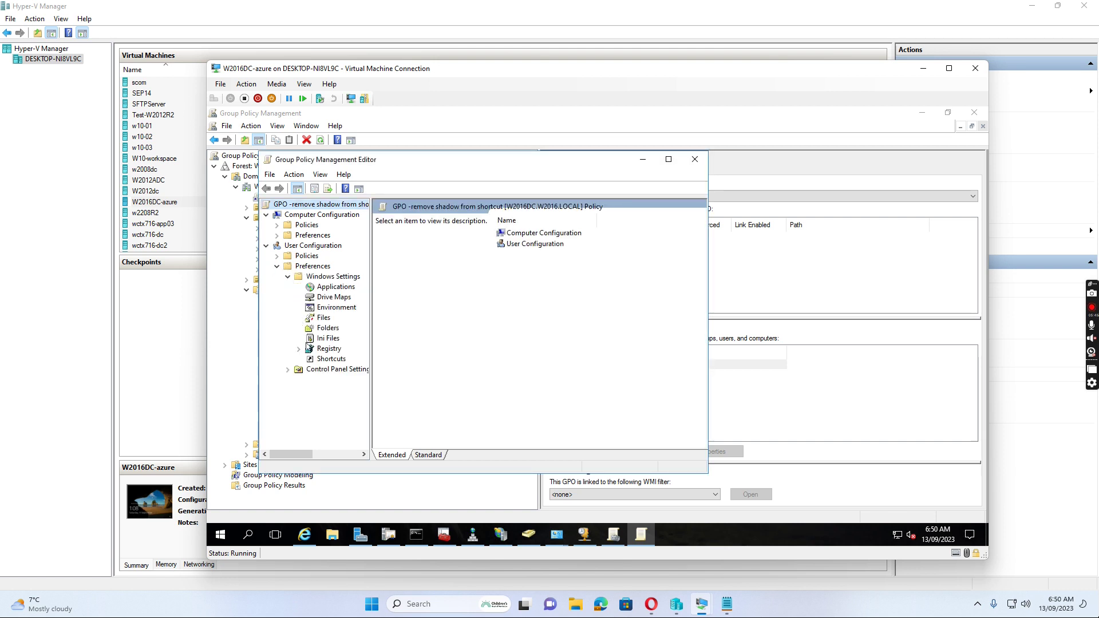
left_click(332, 349)
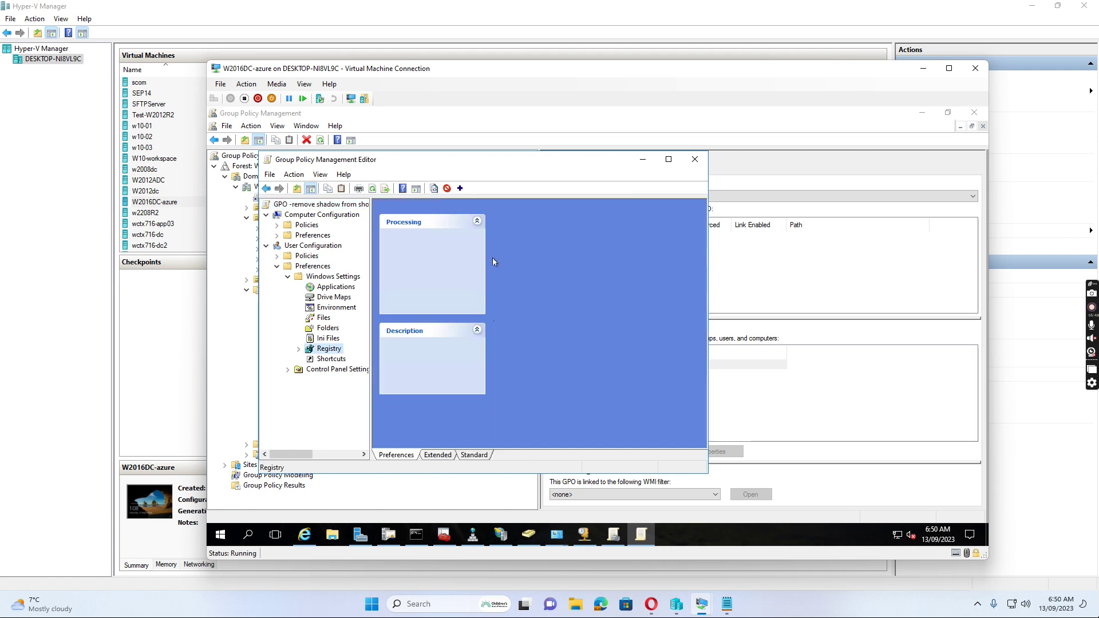
right_click(512, 274)
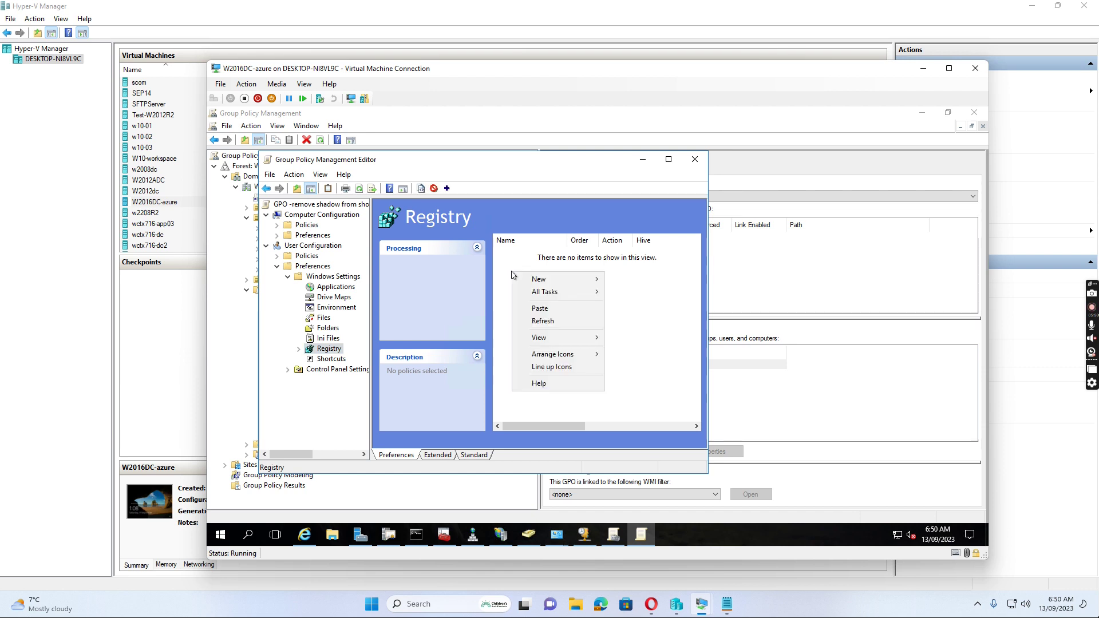
mouse_move(546, 284)
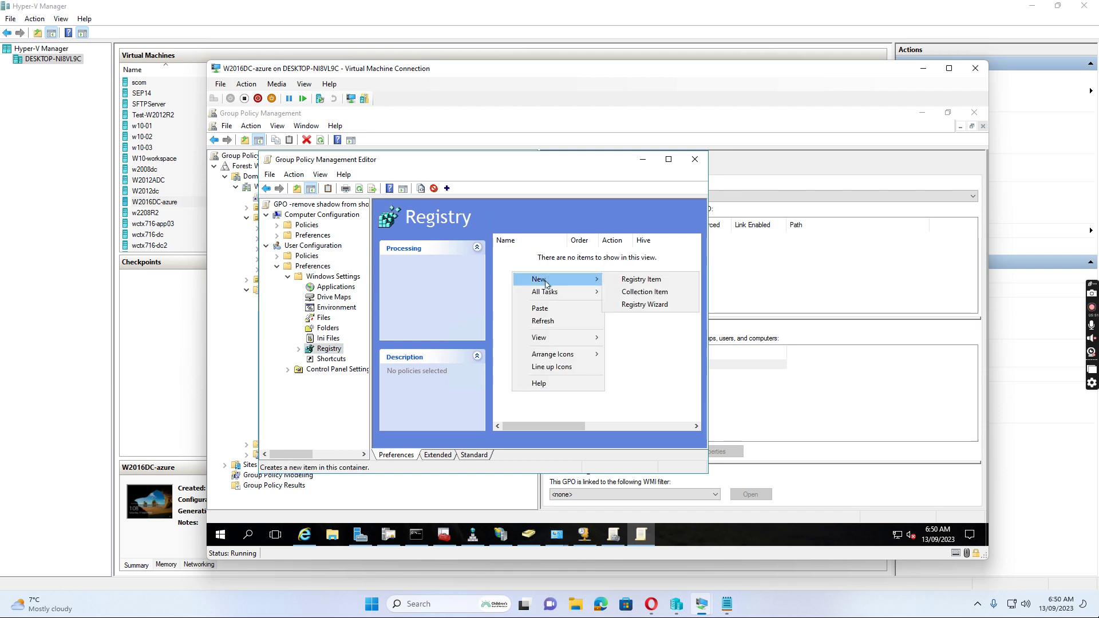
left_click(642, 280)
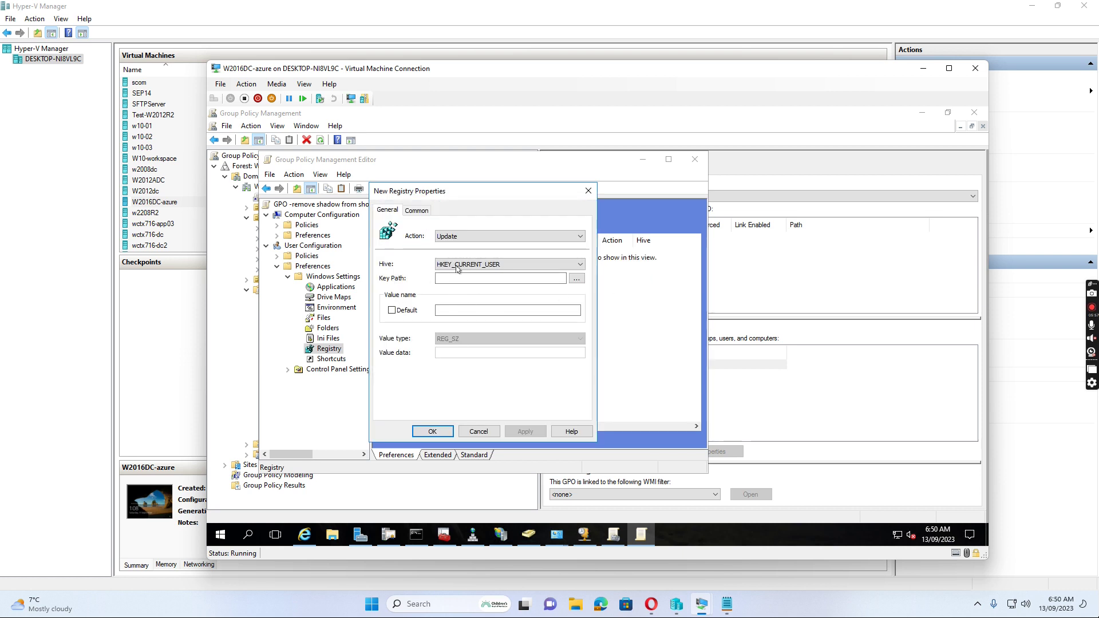
Browse the key path picker into HKEY_CURRENT_USER\SOFTWARE\Microsoft
left_click(576, 279)
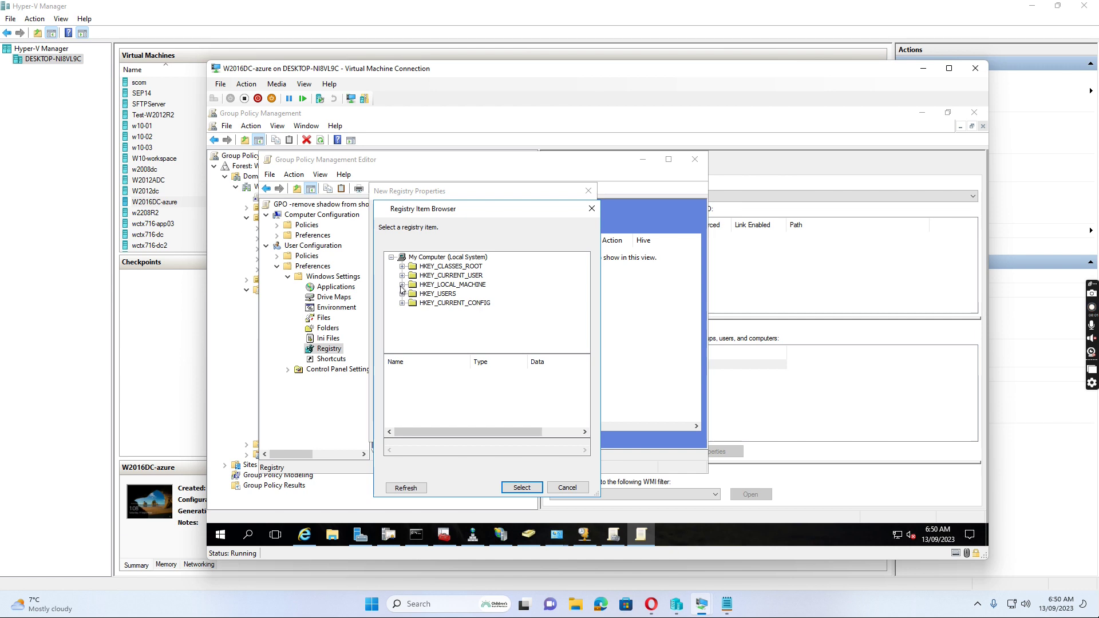
left_click(401, 277)
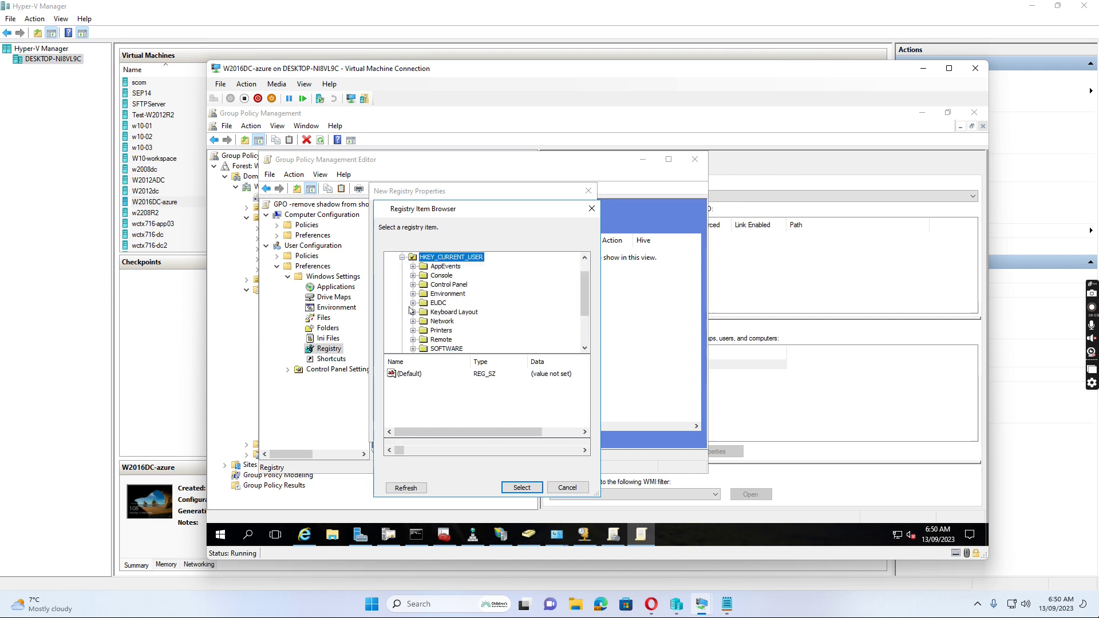
scroll(410, 308, "down", 2)
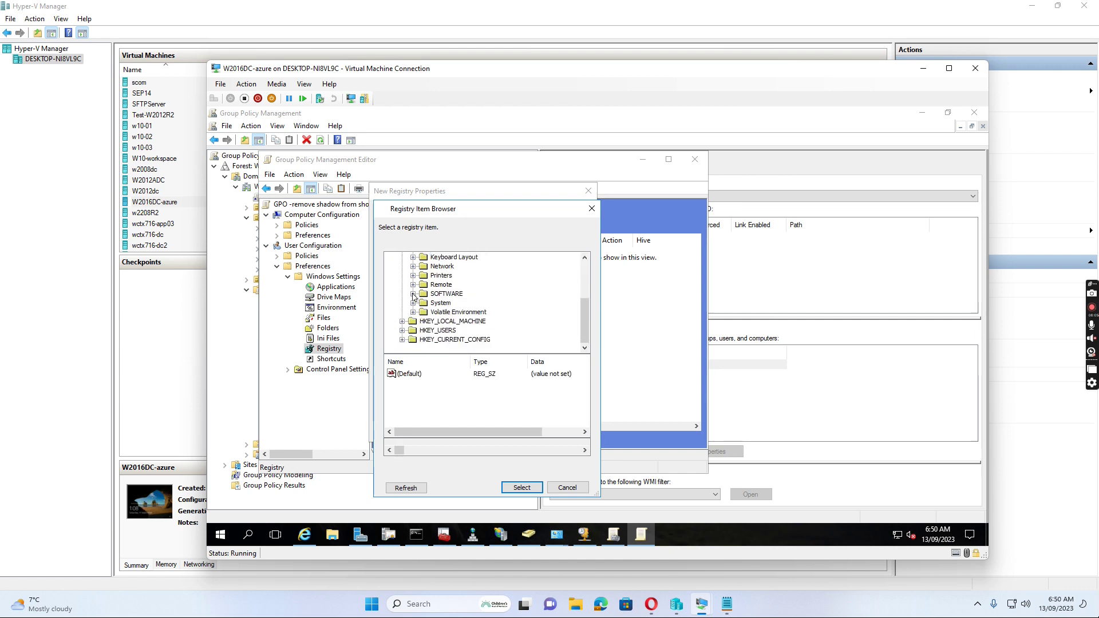
left_click(413, 294)
left_click(423, 303)
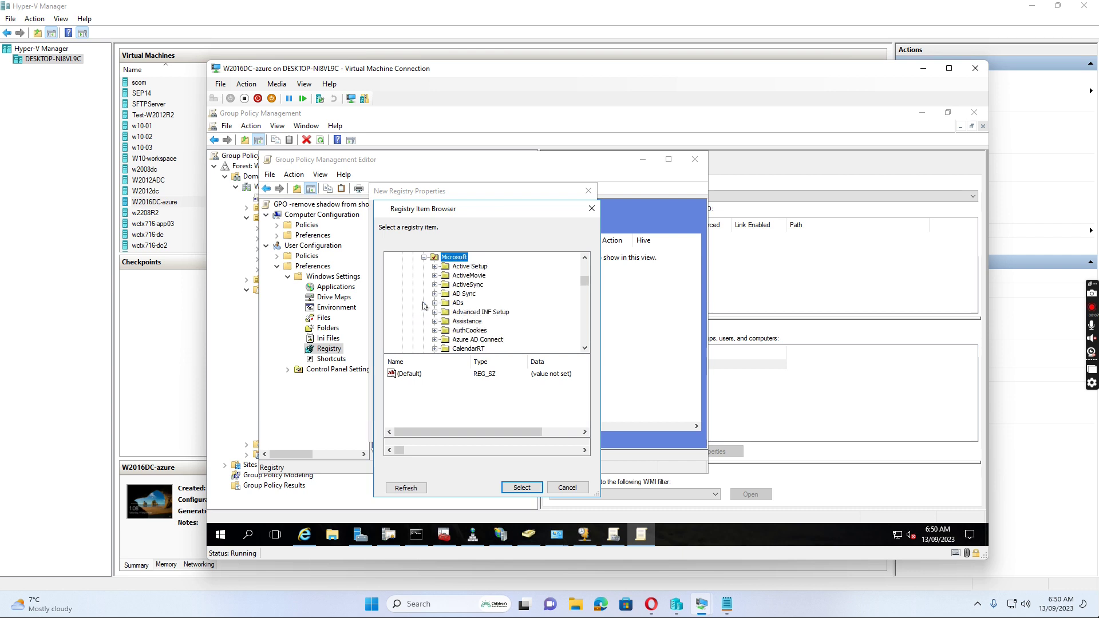
scroll(437, 319, "down", 3)
scroll(437, 319, "down", 5)
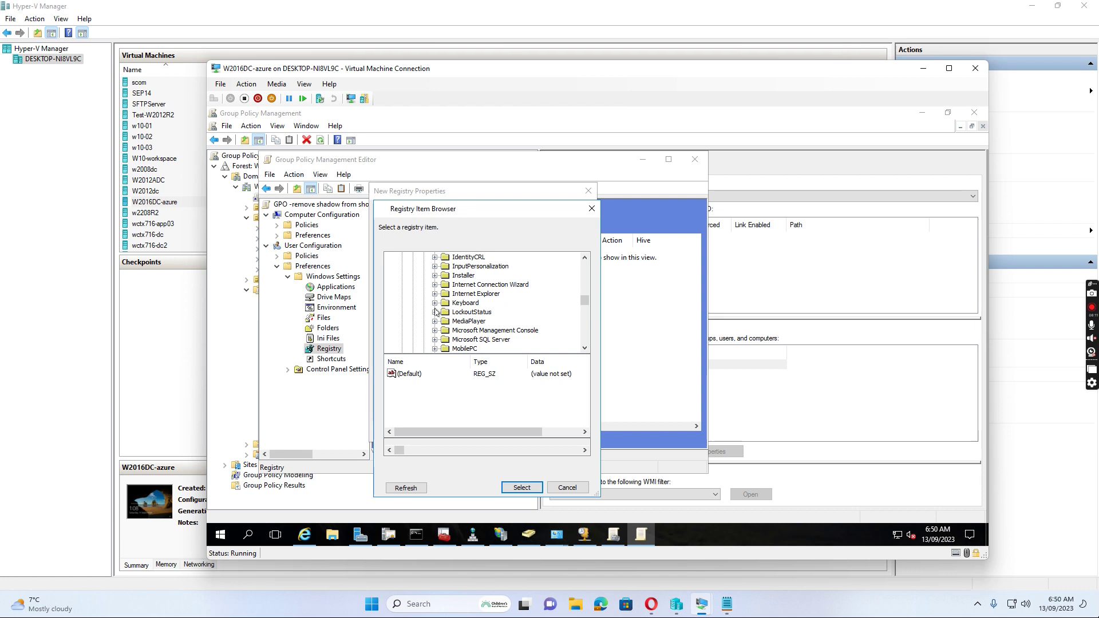
scroll(436, 312, "down", 5)
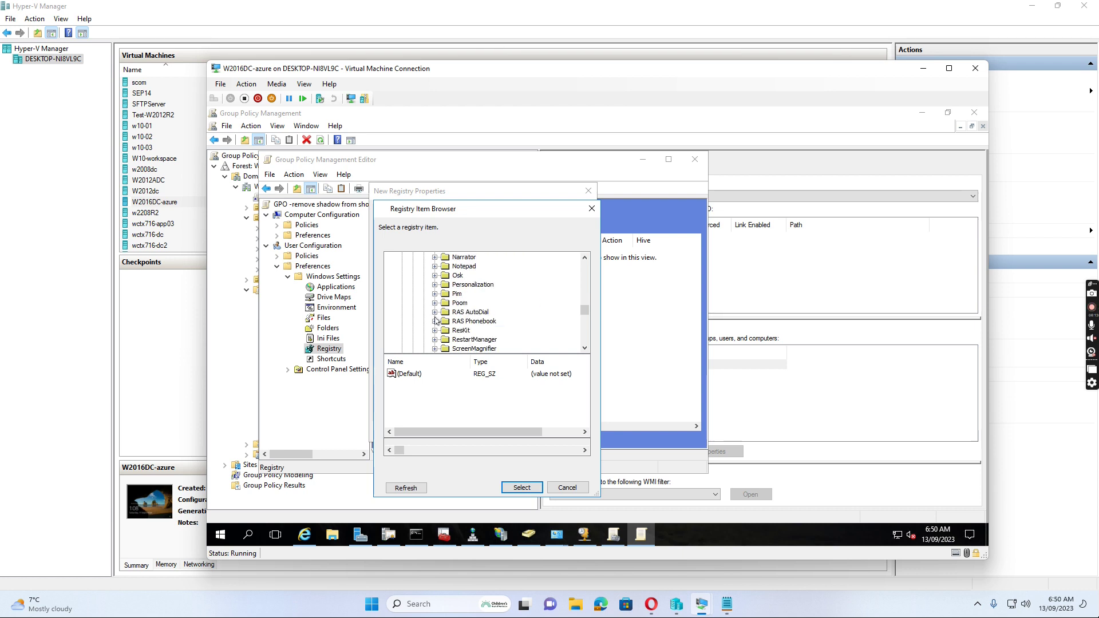
scroll(436, 321, "down", 10)
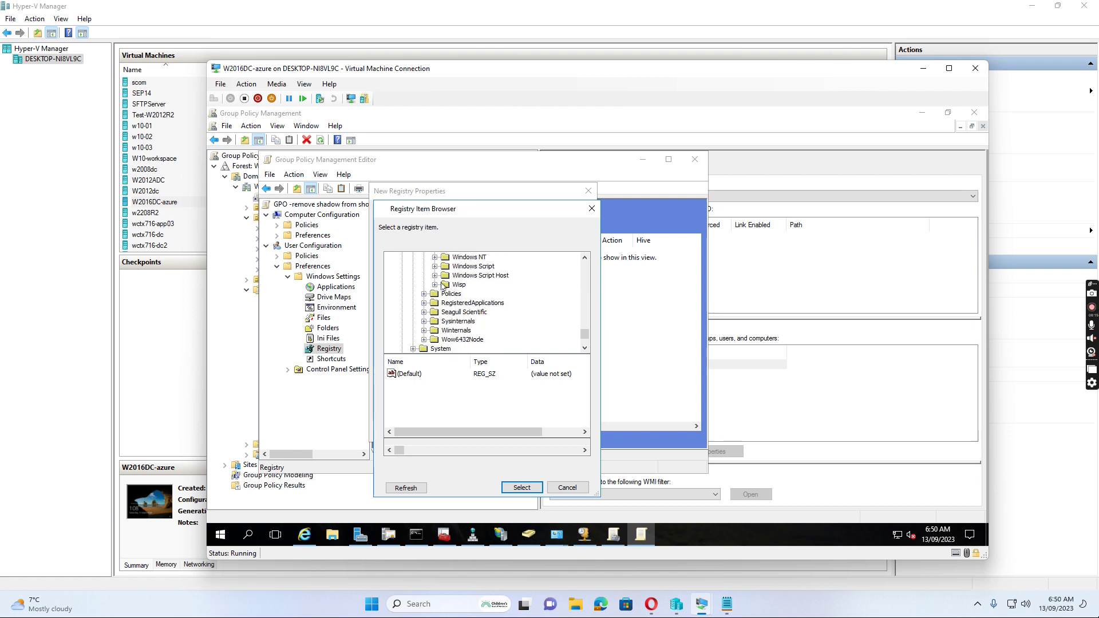
scroll(442, 288, "down", 1)
scroll(455, 295, "up", 1)
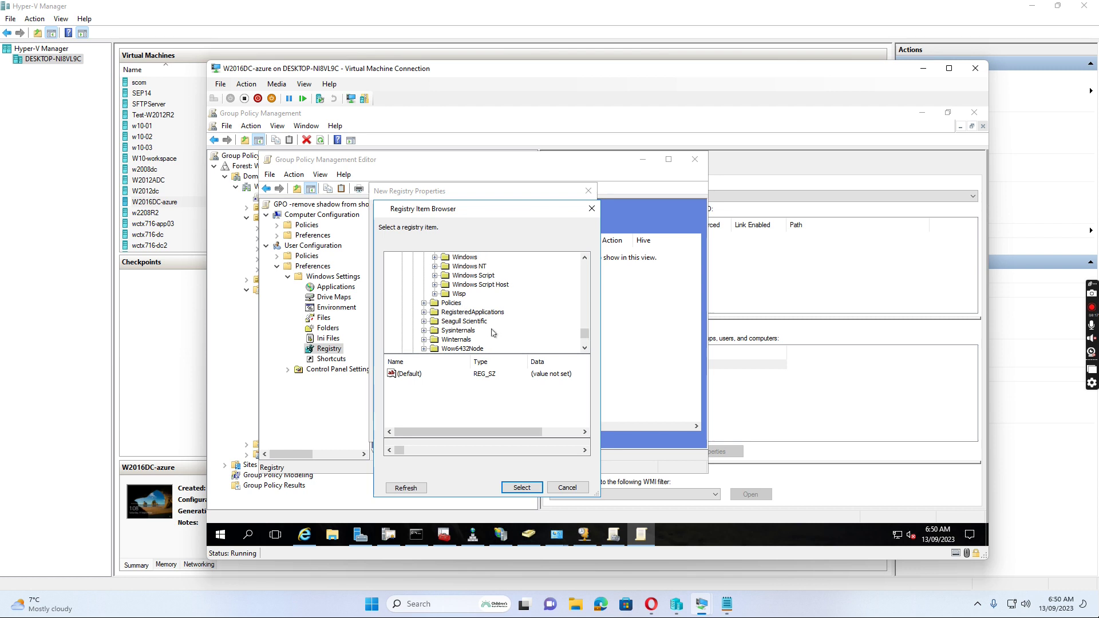
scroll(485, 337, "up", 1)
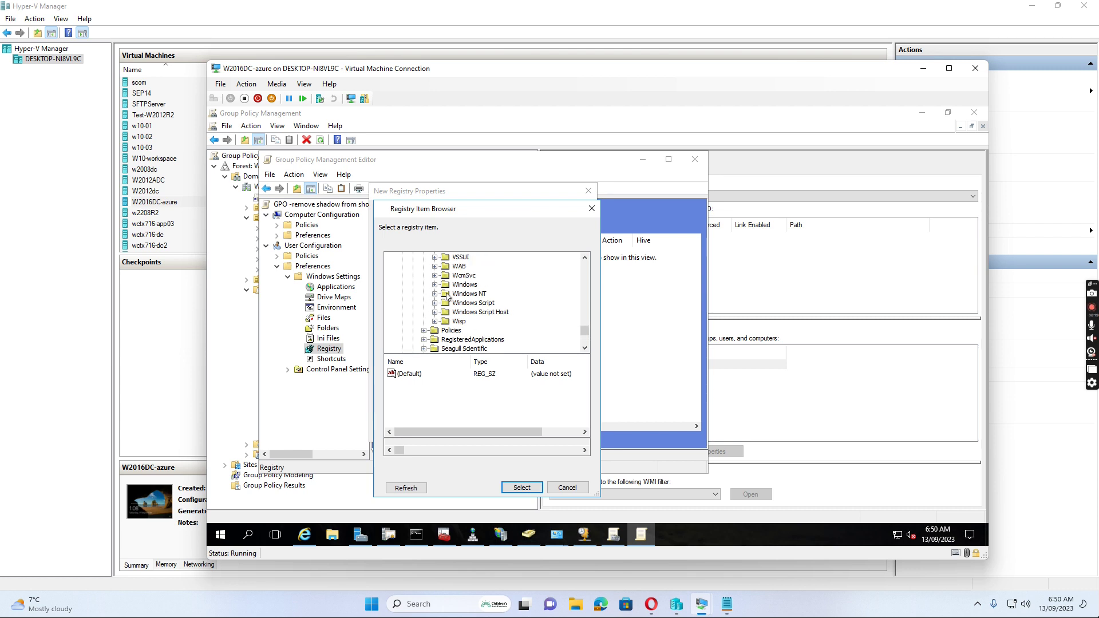
Expand Windows\CurrentVersion\Explorer and highlight the Advanced key
left_click(436, 285)
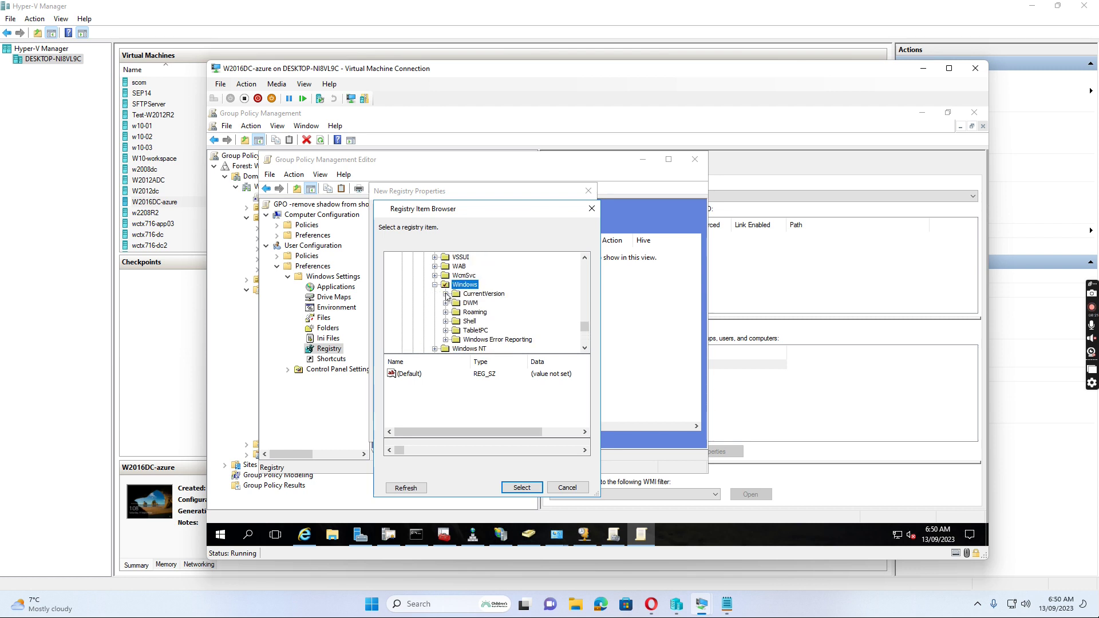
left_click(446, 294)
scroll(514, 305, "down", 3)
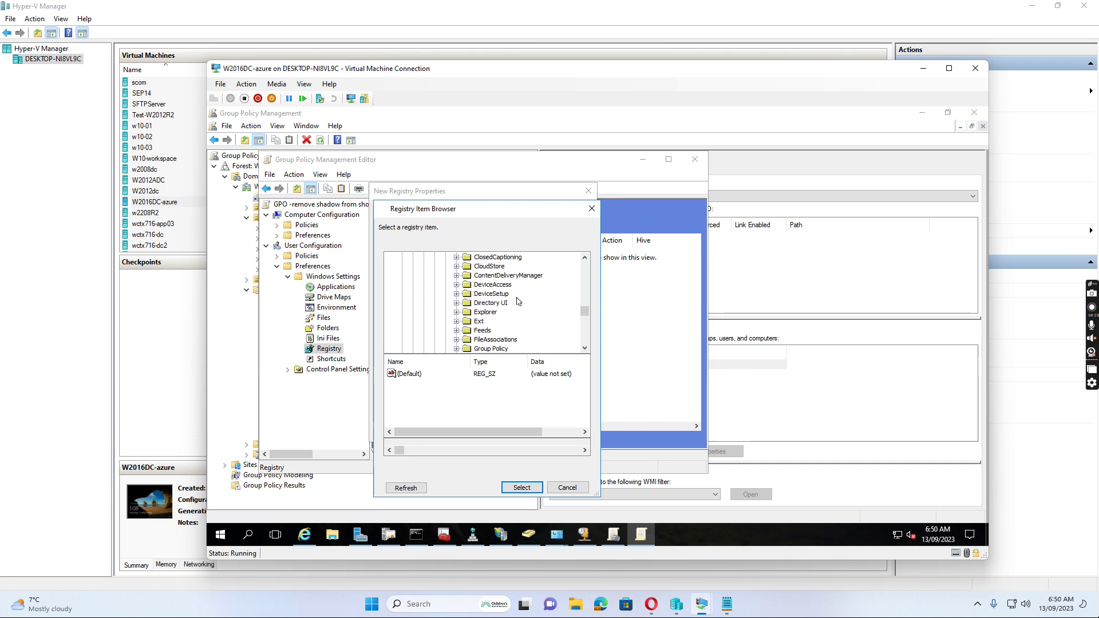
left_click(457, 312)
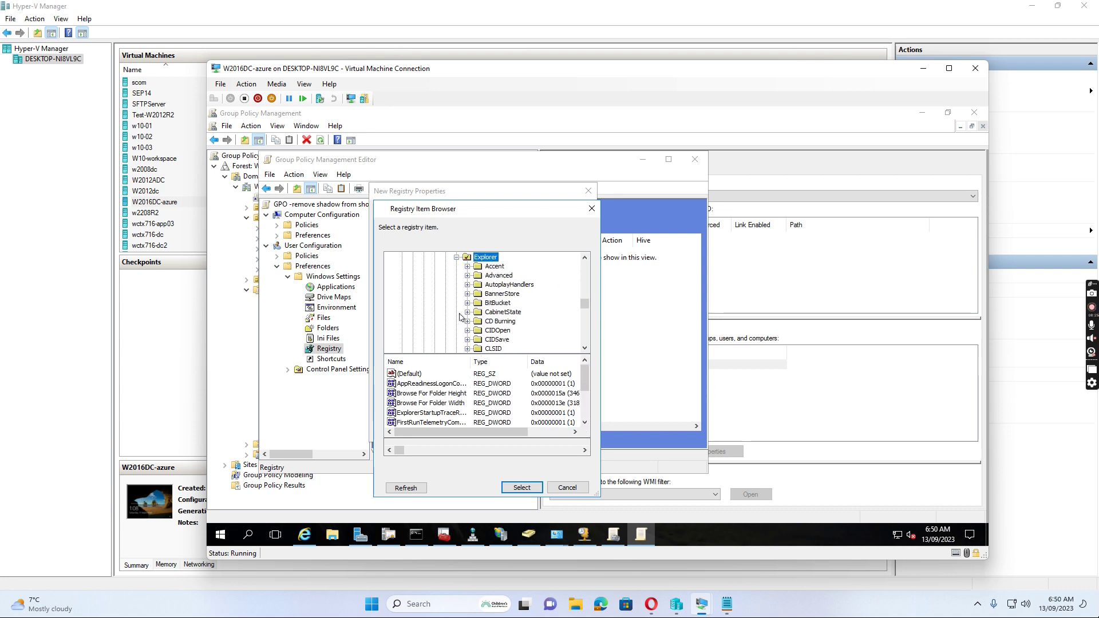
left_click(485, 277)
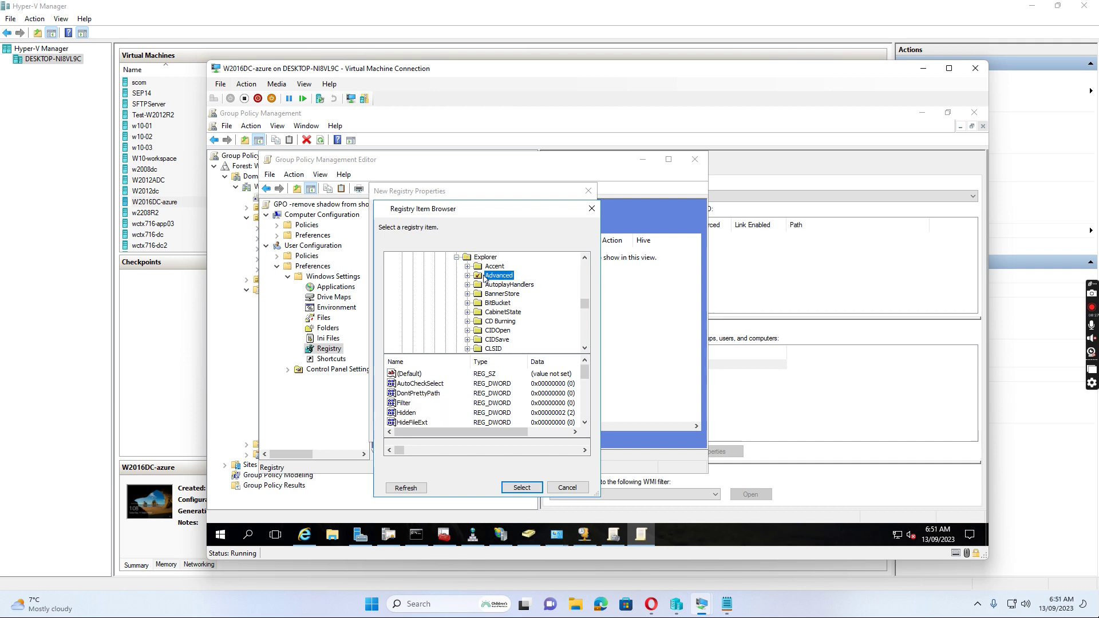
left_click(584, 423)
left_click(583, 423)
left_click(584, 423)
left_click(583, 422)
left_click(584, 423)
left_click(583, 423)
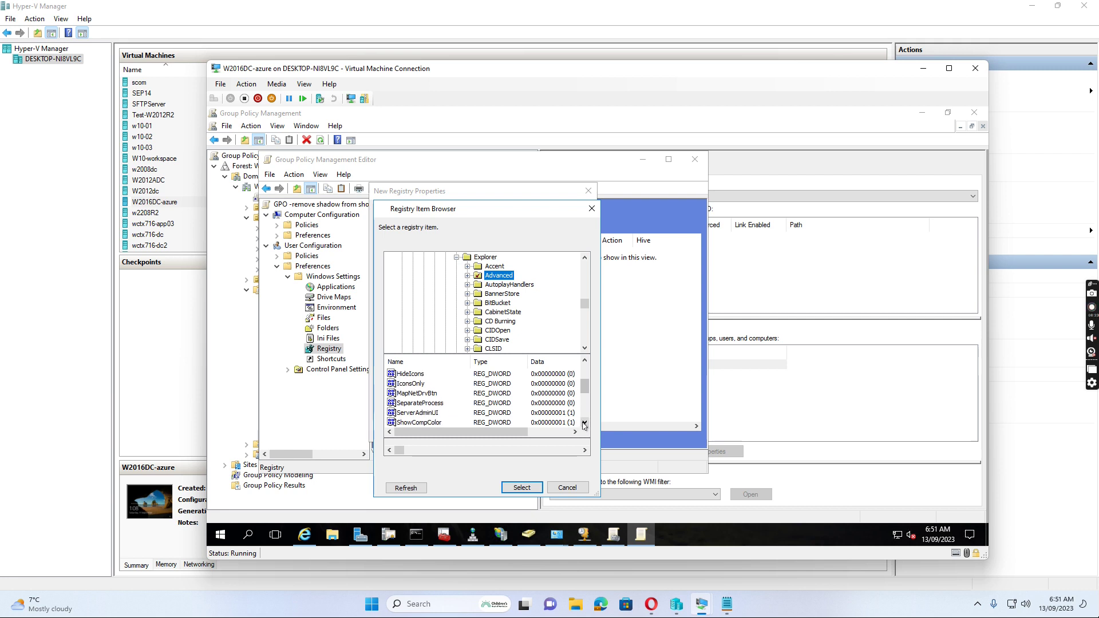
scroll(505, 396, "down", 3)
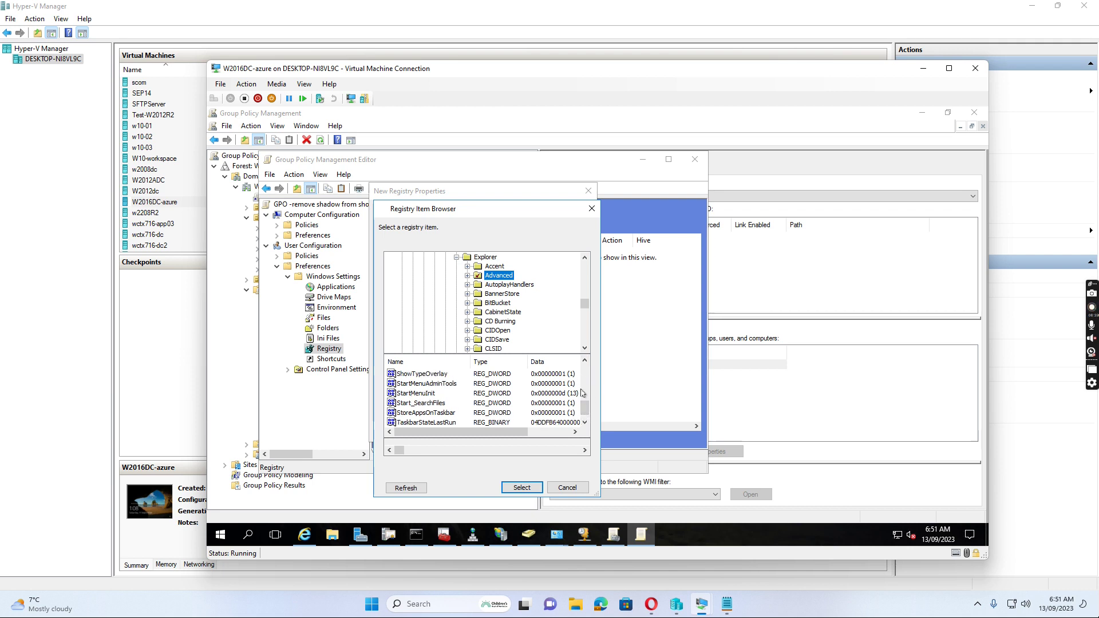
scroll(584, 364, "up", 3)
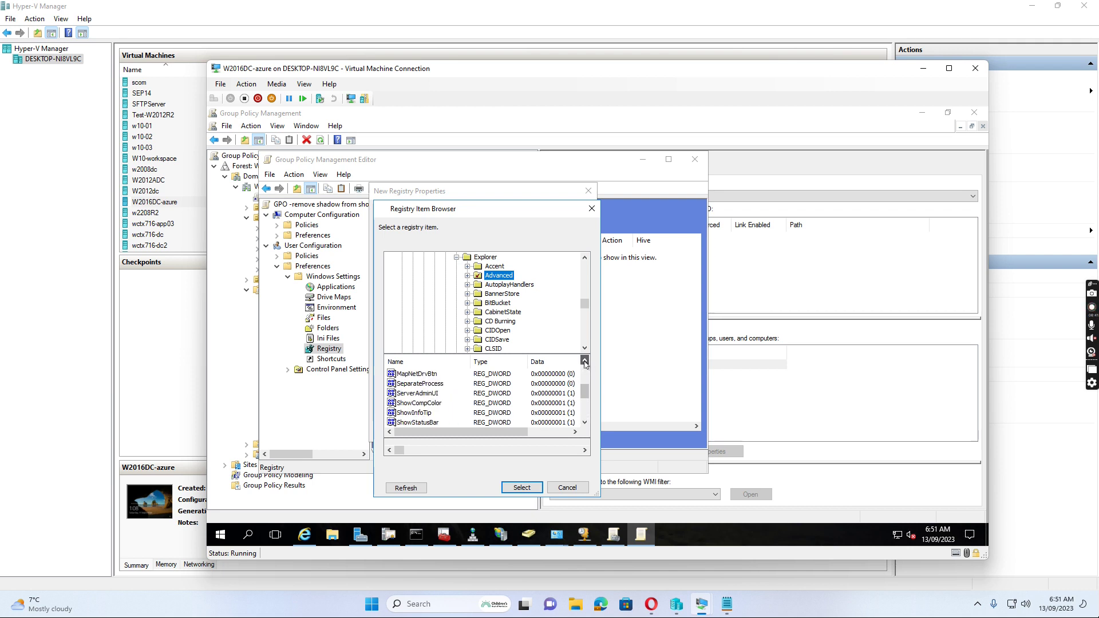
Confirm Explorer\Advanced as the item's key path, leaving the value name still blank
left_click(585, 364)
left_click(585, 364)
left_click(585, 364)
left_click(584, 364)
left_click(584, 364)
left_click_drag(585, 383, 592, 407)
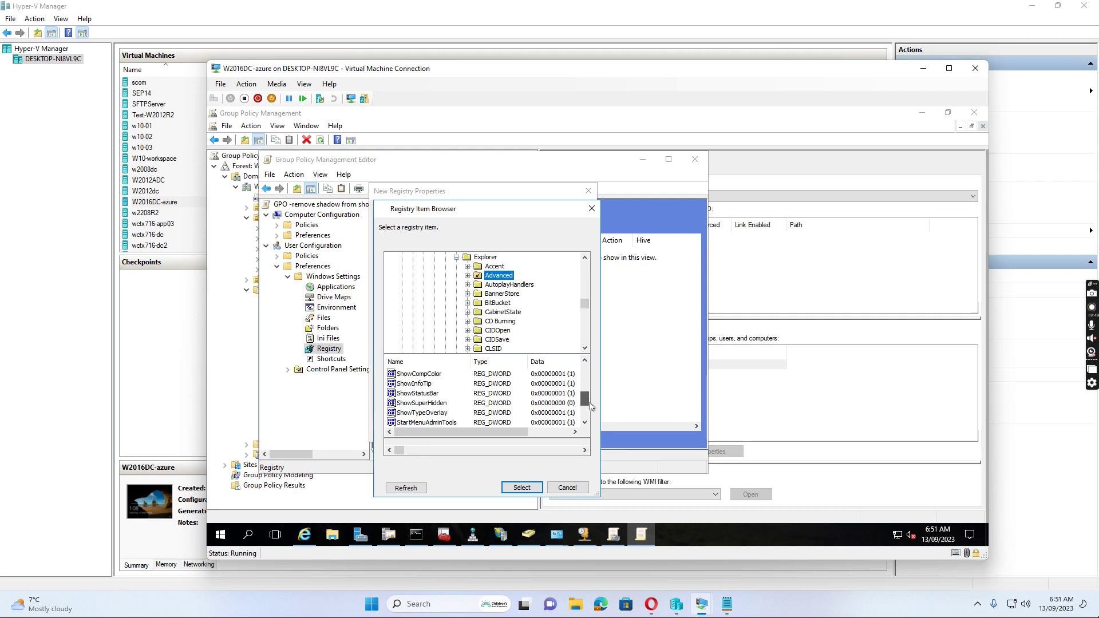
left_click_drag(592, 409, 592, 418)
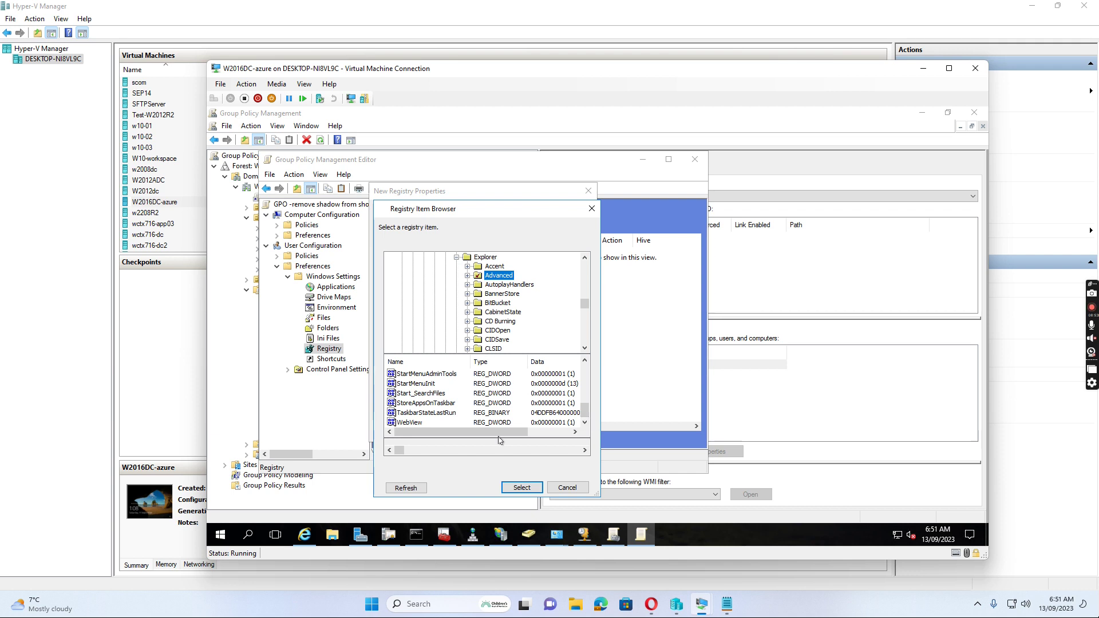
left_click(522, 488)
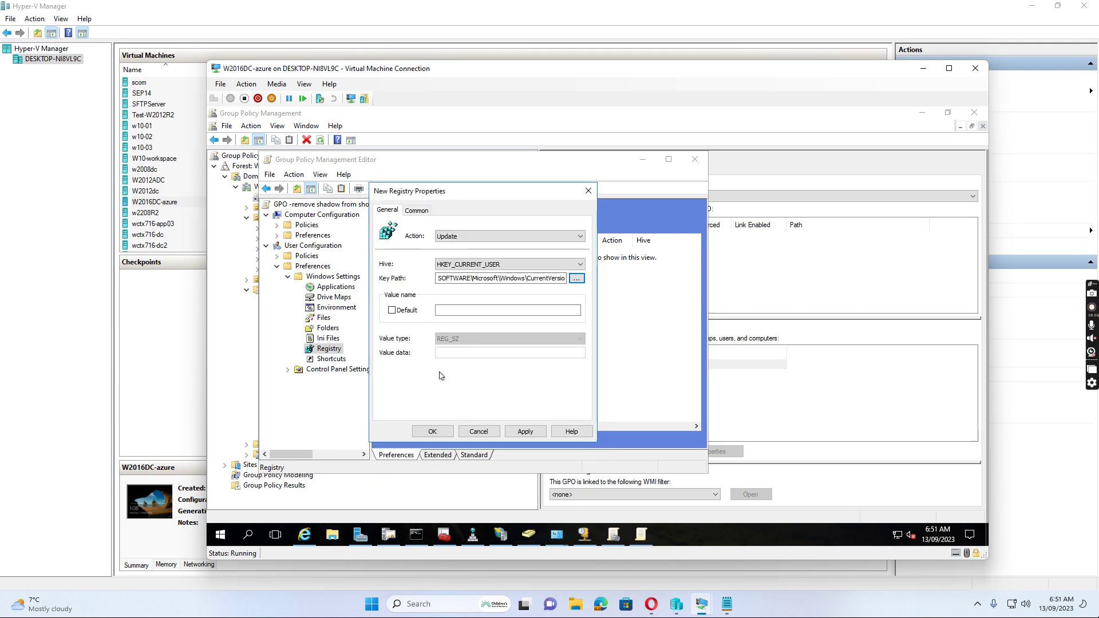
left_click(456, 312)
left_click(455, 311)
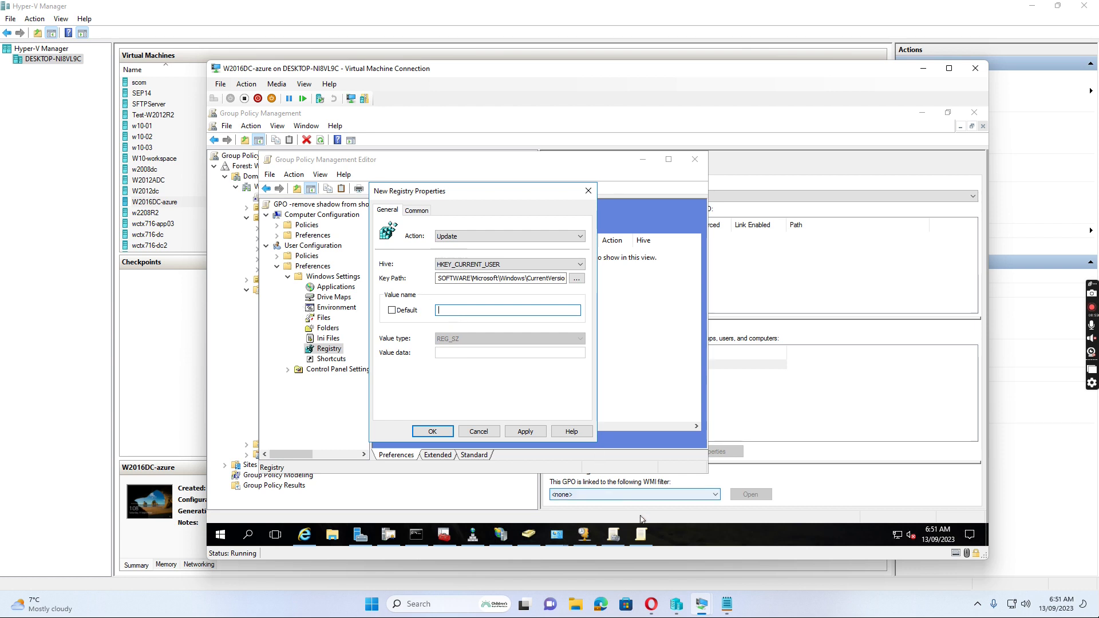
Switch to the w10-01 virtual machine and sign in with the account password
mouse_move(714, 606)
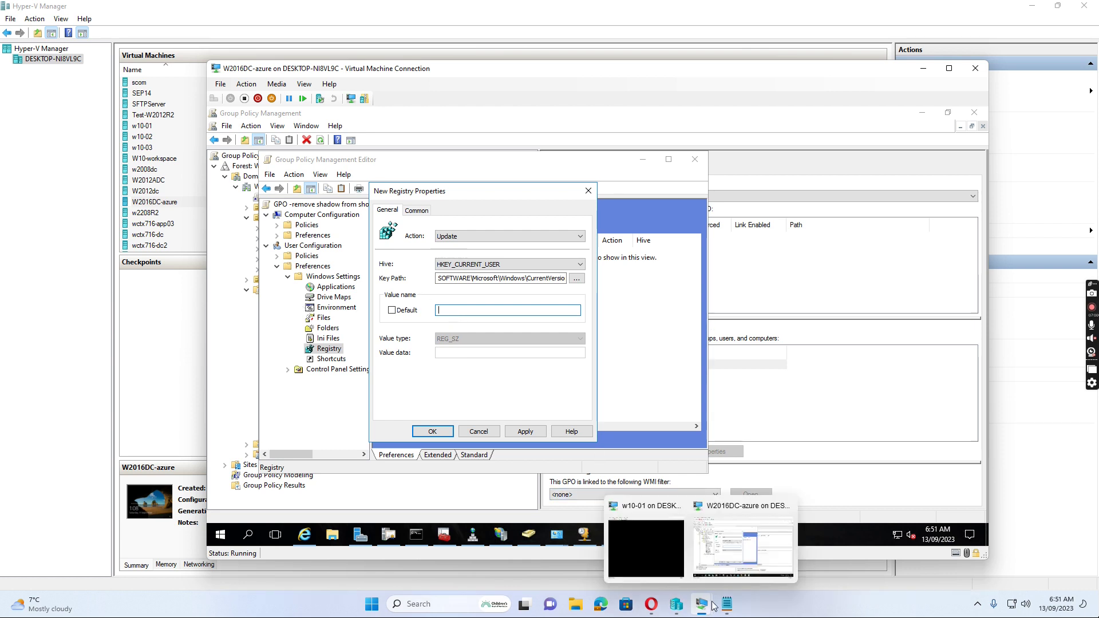
left_click(642, 534)
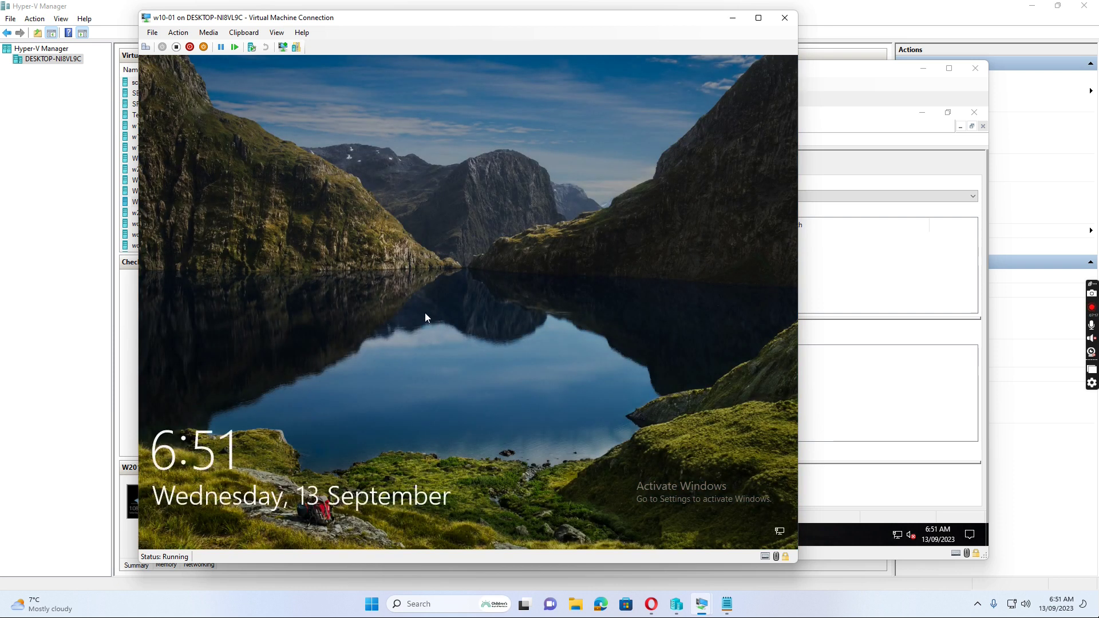
left_click(145, 47)
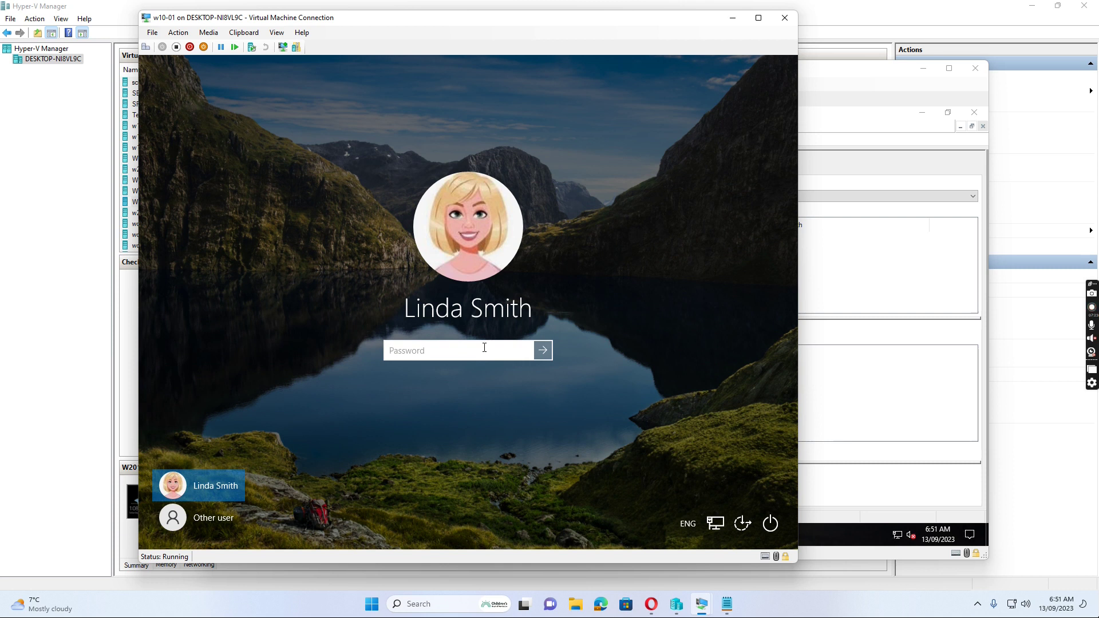
type("p")
key("Return")
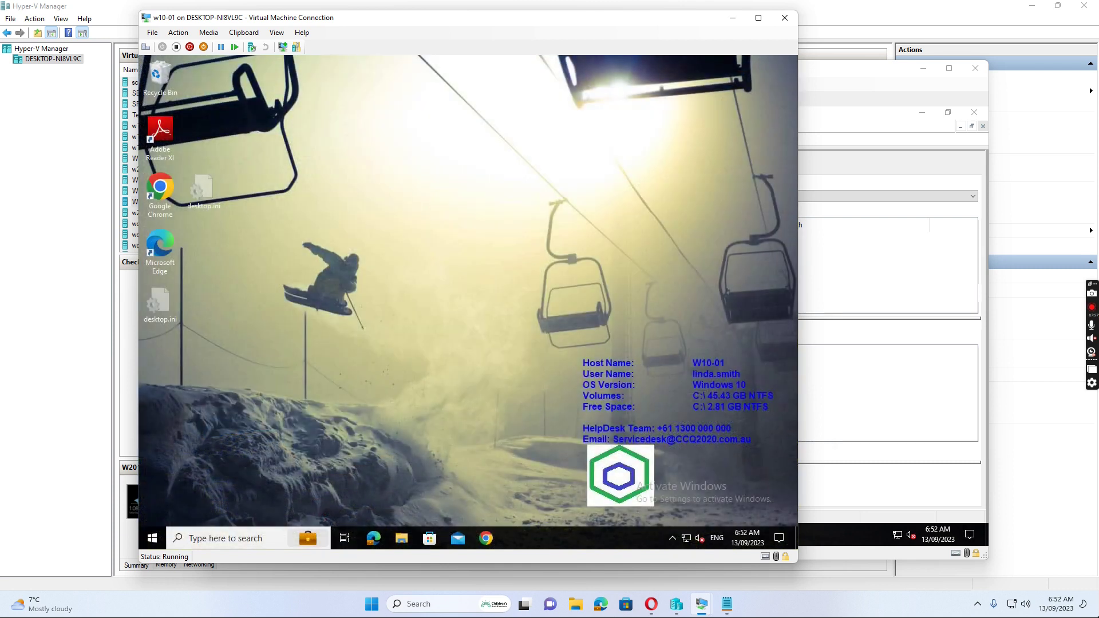
Search for 're' on w10-01 and launch Registry Editor
left_click(205, 538)
type("regedit")
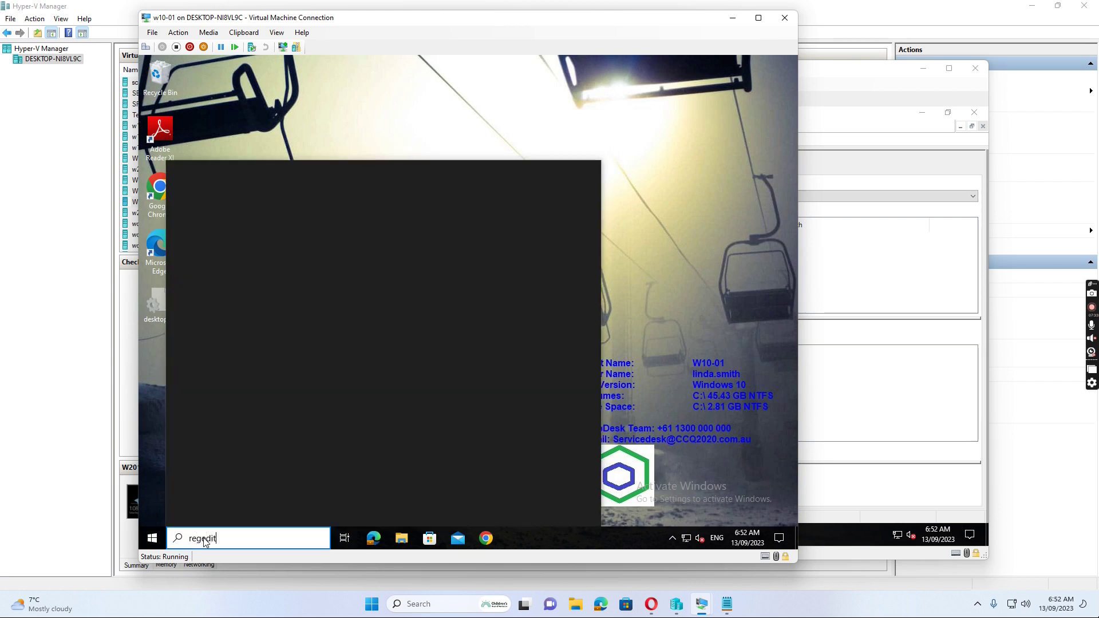
key("ctrl+a")
key("BackSpace")
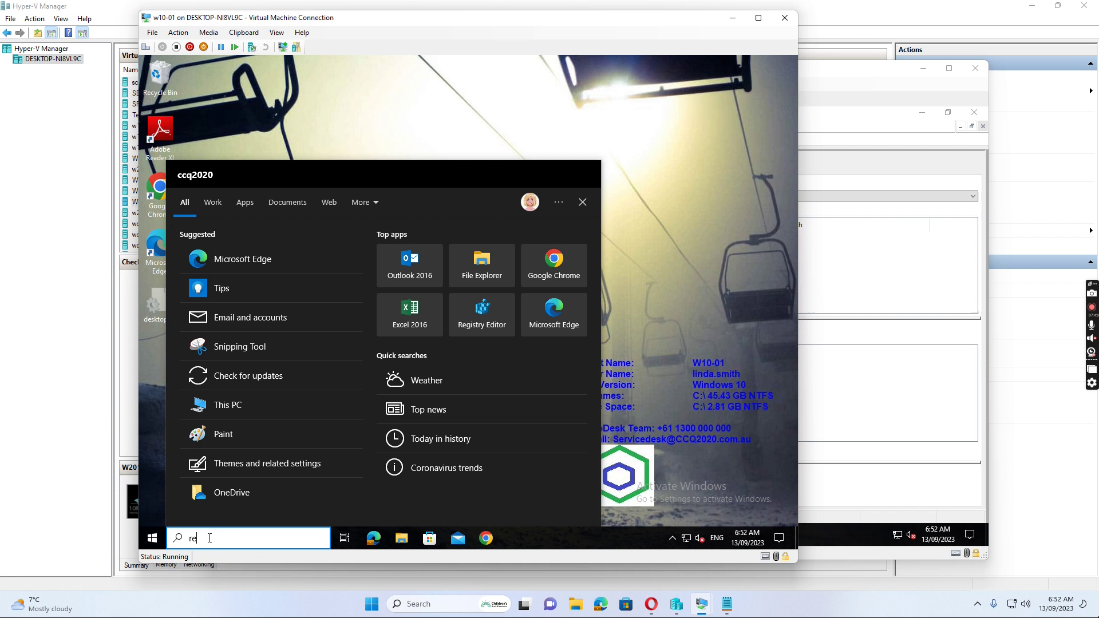
type("re")
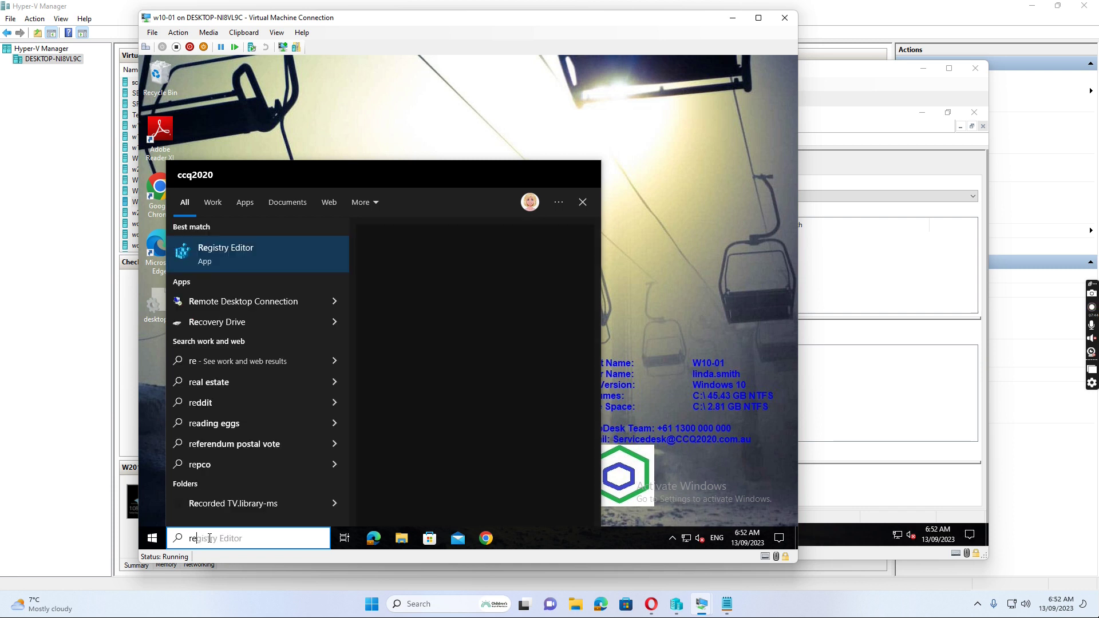
left_click(246, 252)
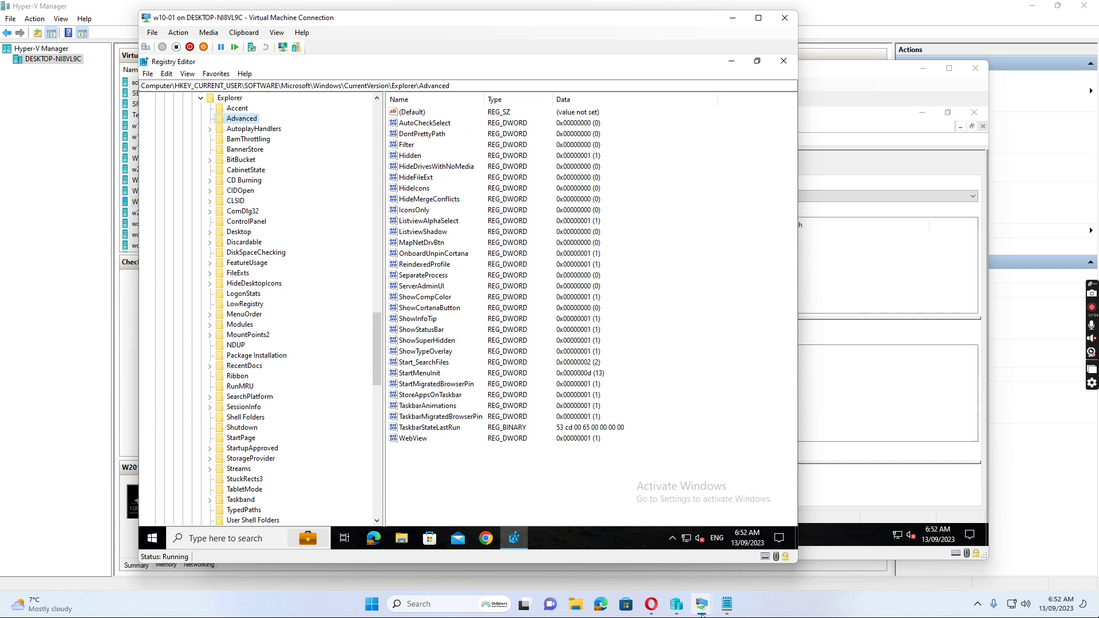
Give the registry item value name ListviewShadow, type REG_DWORD and data 0, then apply it
mouse_move(702, 615)
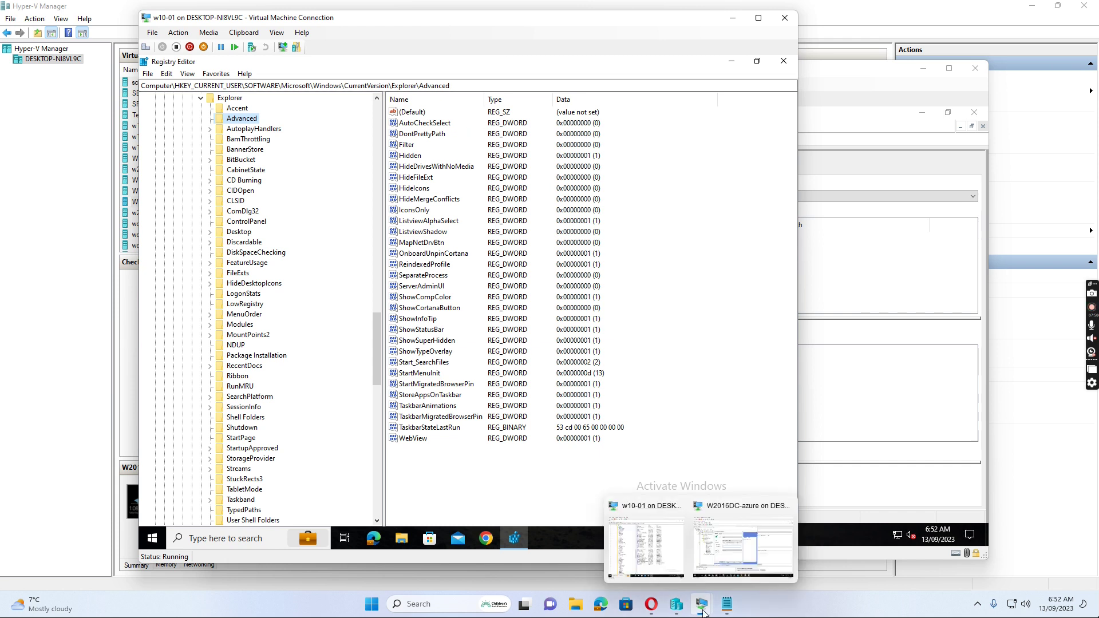
left_click(741, 512)
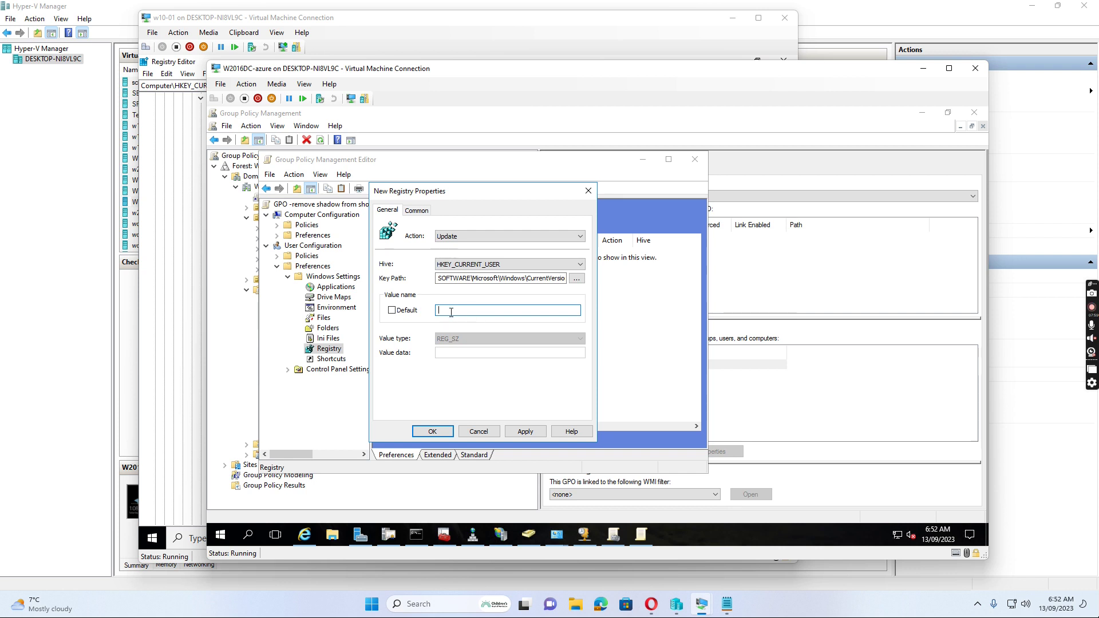
type("L")
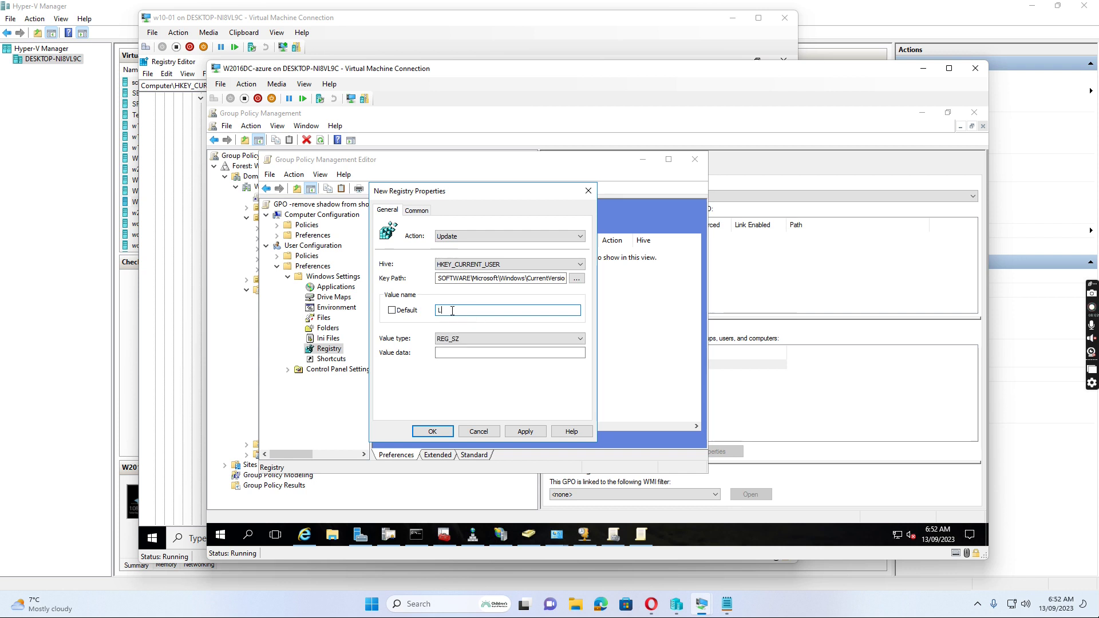
type("istviewShadow")
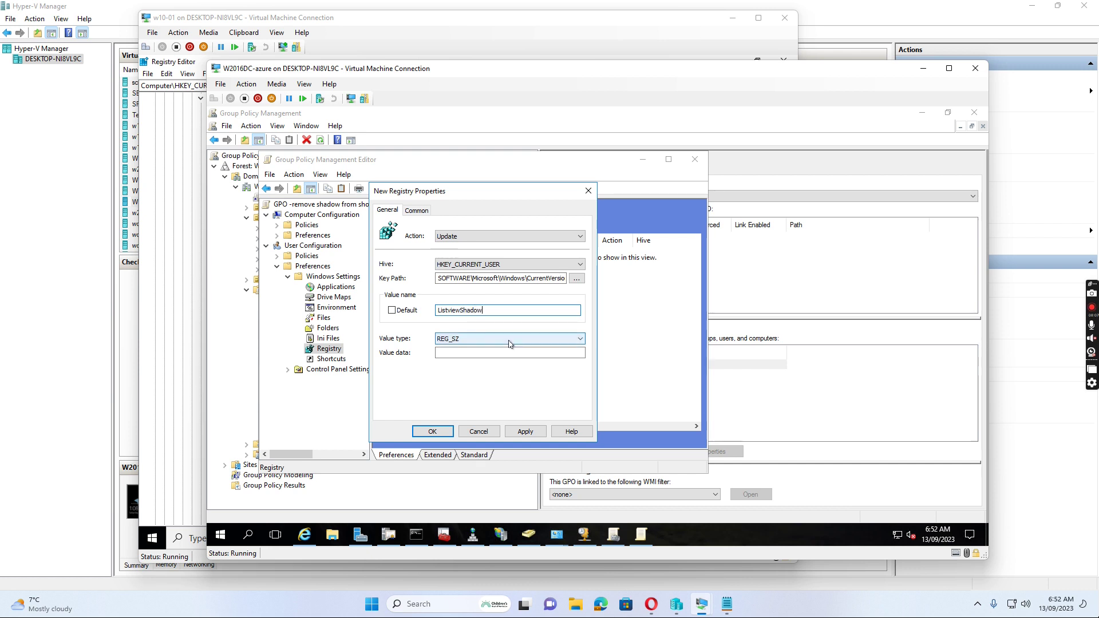
left_click(526, 339)
left_click(470, 356)
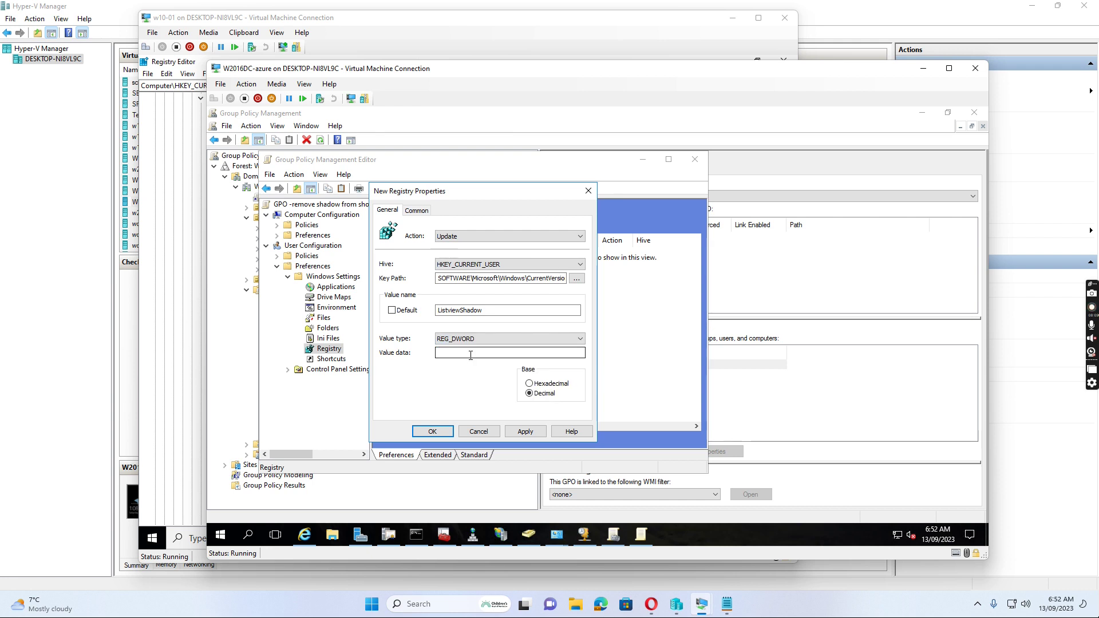
left_click(455, 353)
left_click(525, 431)
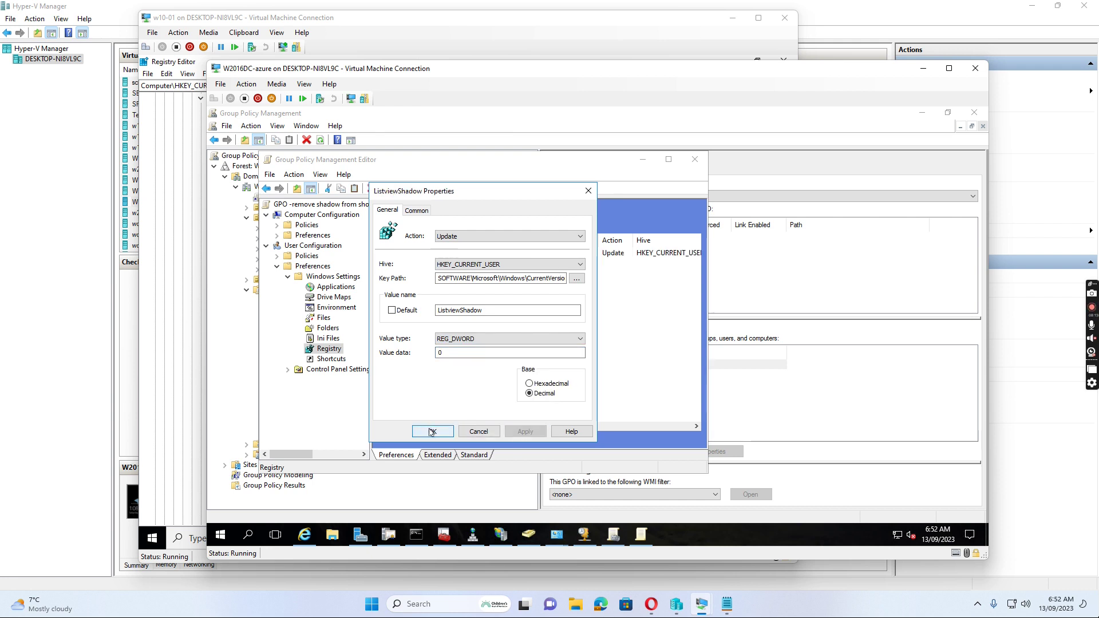
left_click(432, 431)
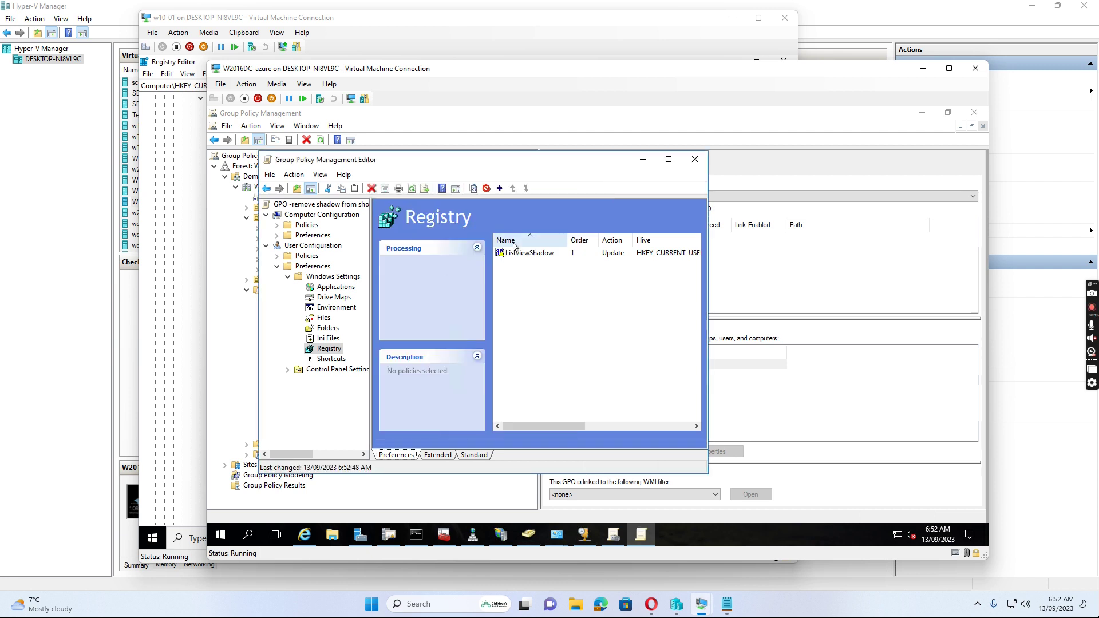